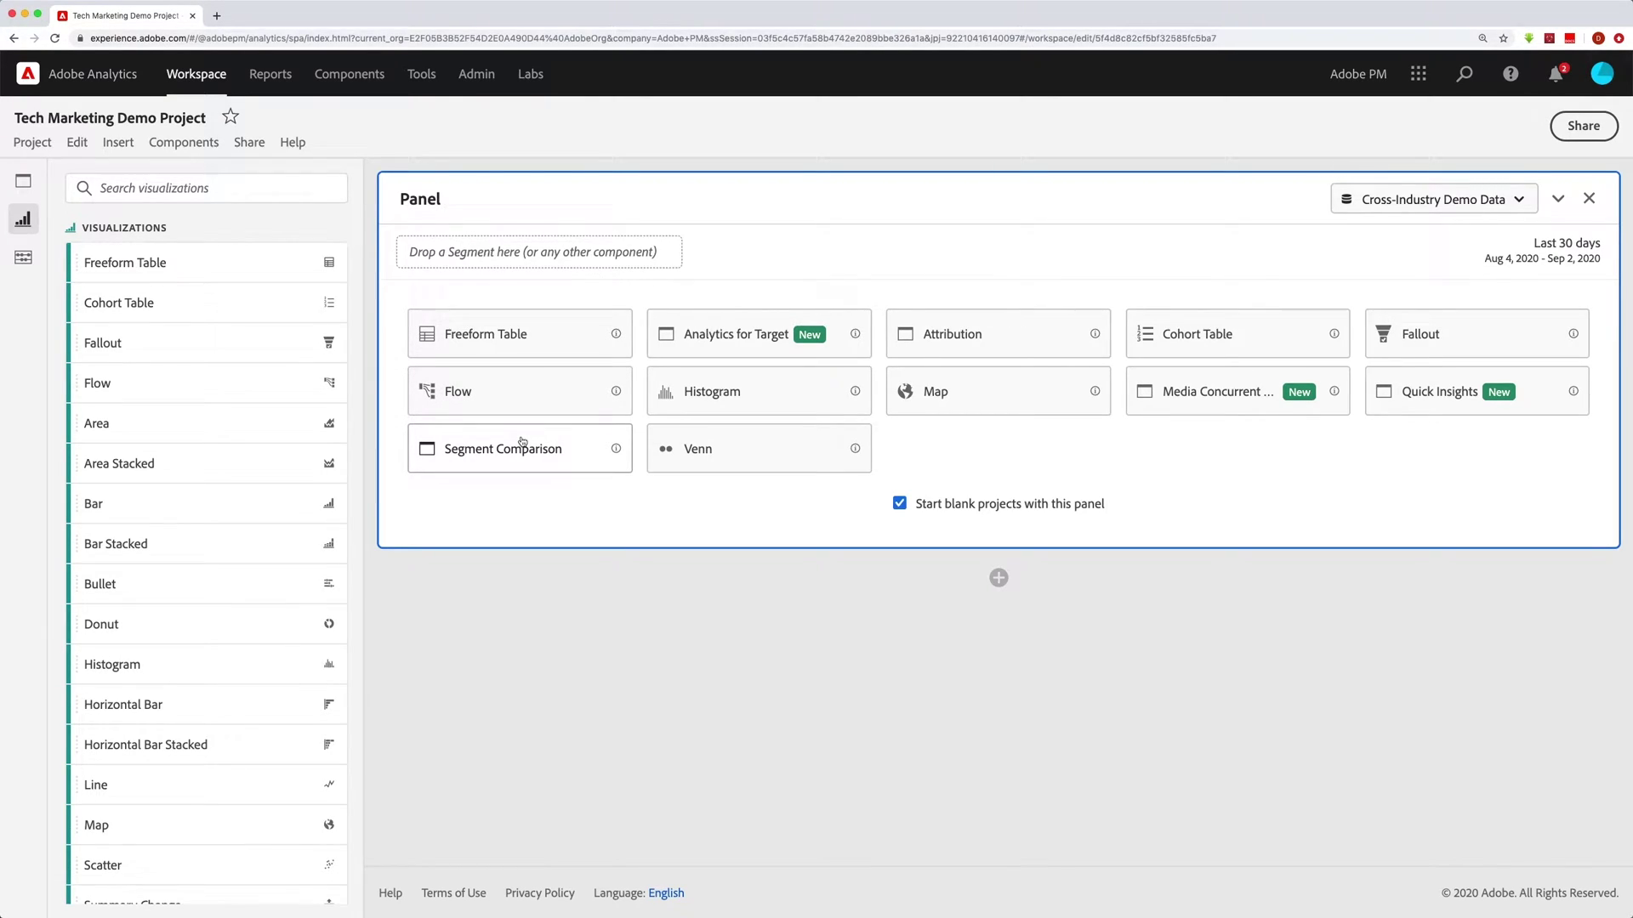
Add two freeform tables to the blank panel, placing the second one above the first.
left_click(488, 336)
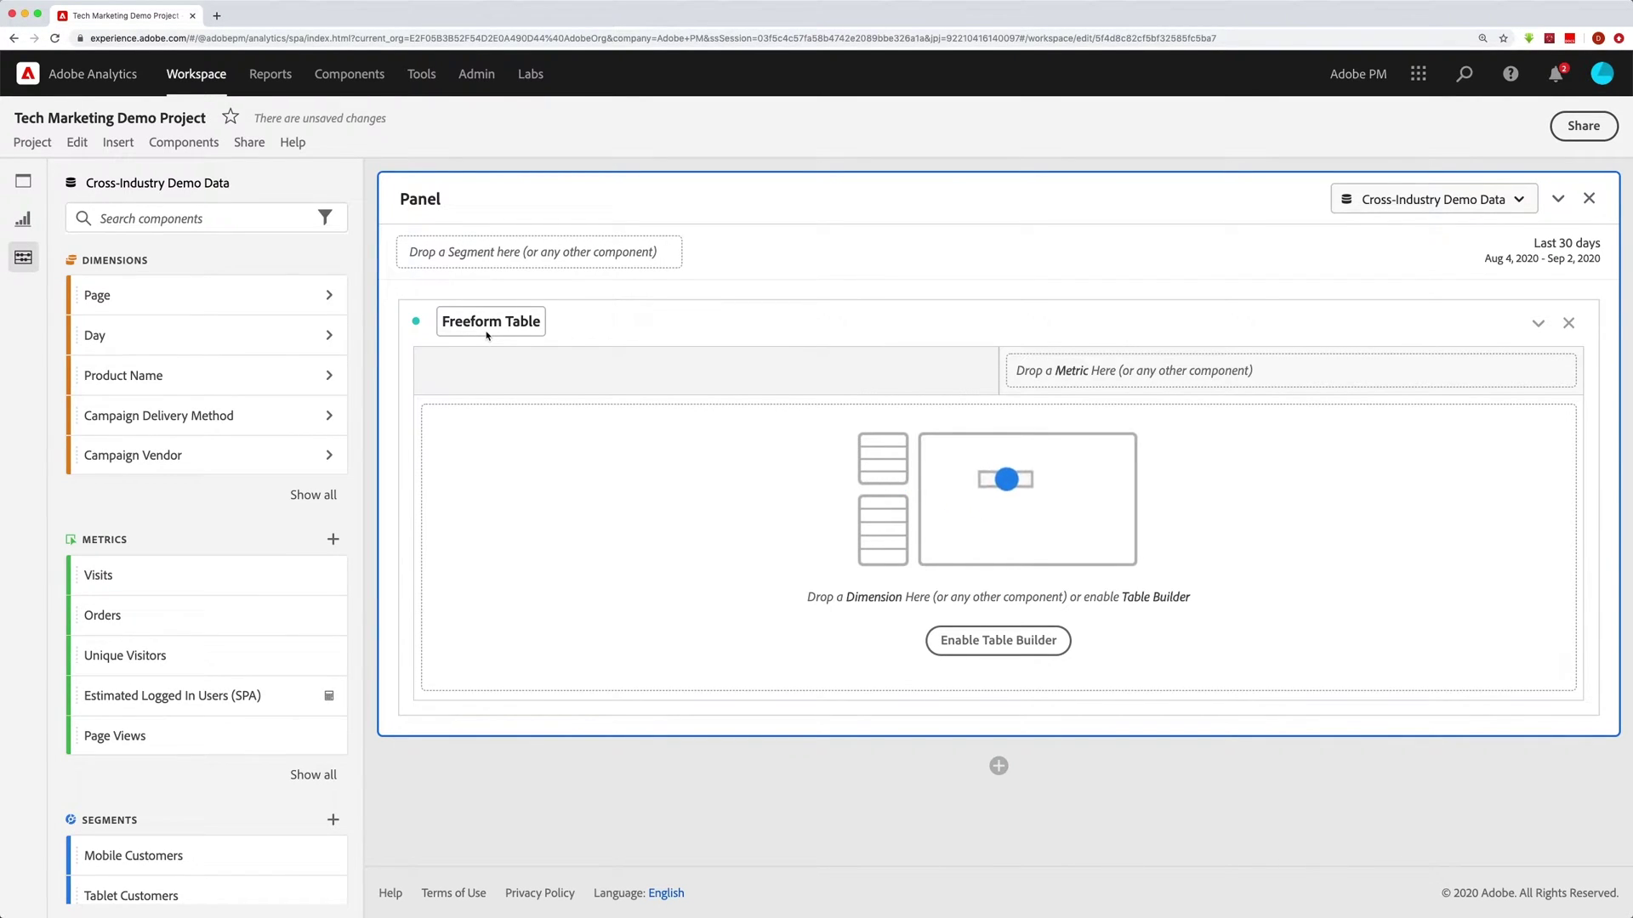
left_click(24, 221)
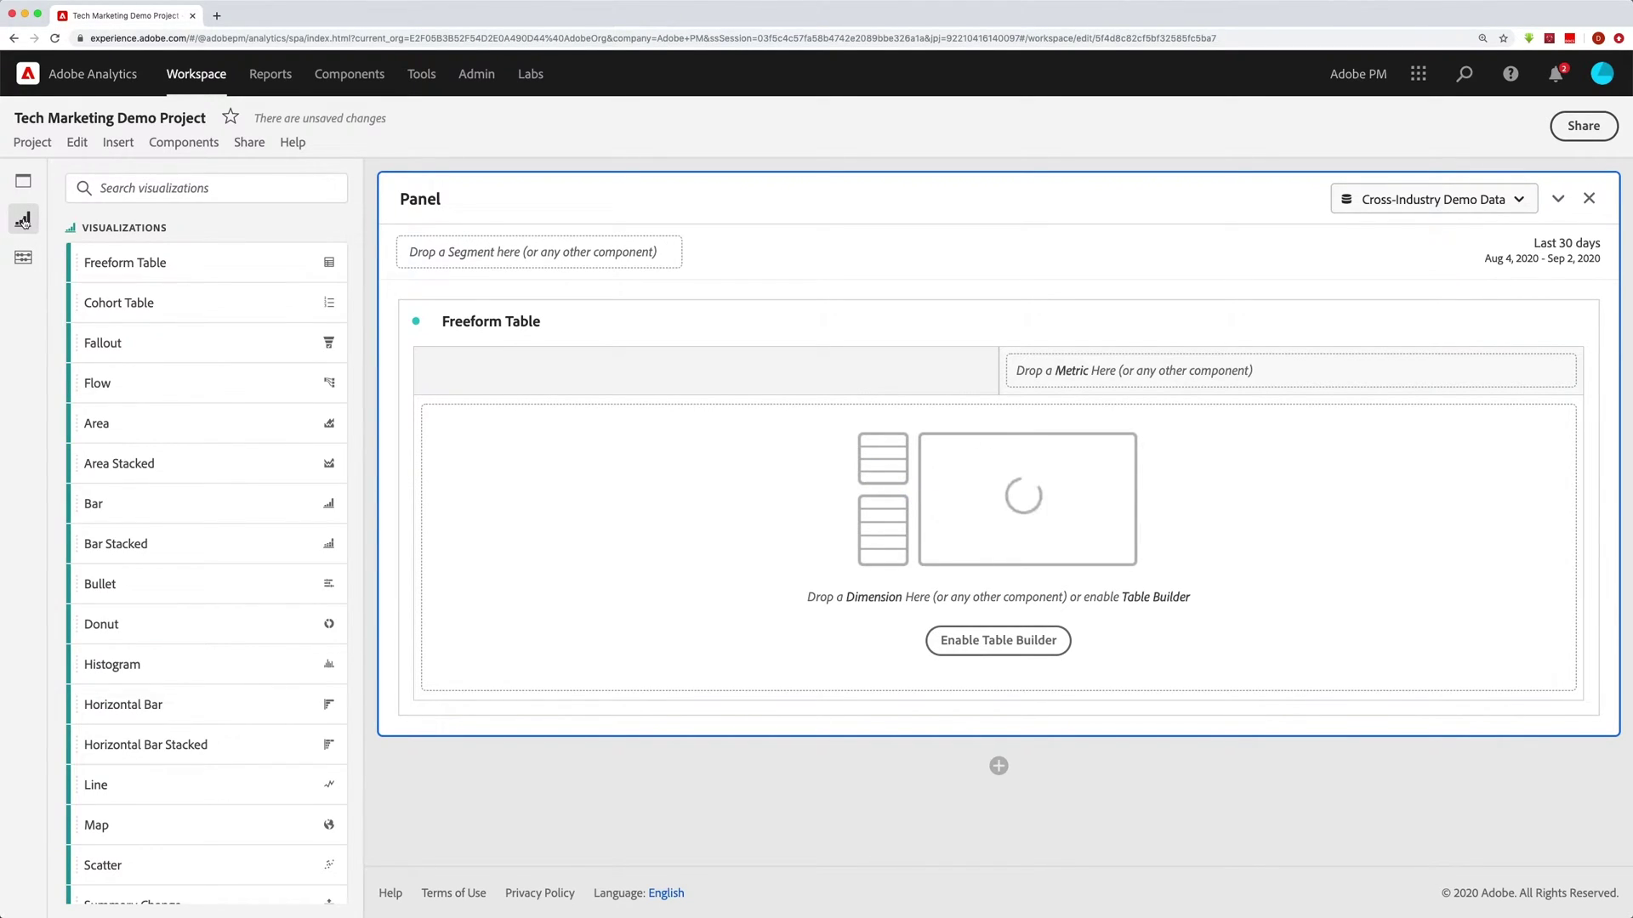
left_click_drag(101, 263, 600, 375)
scroll(603, 377, "down", 5)
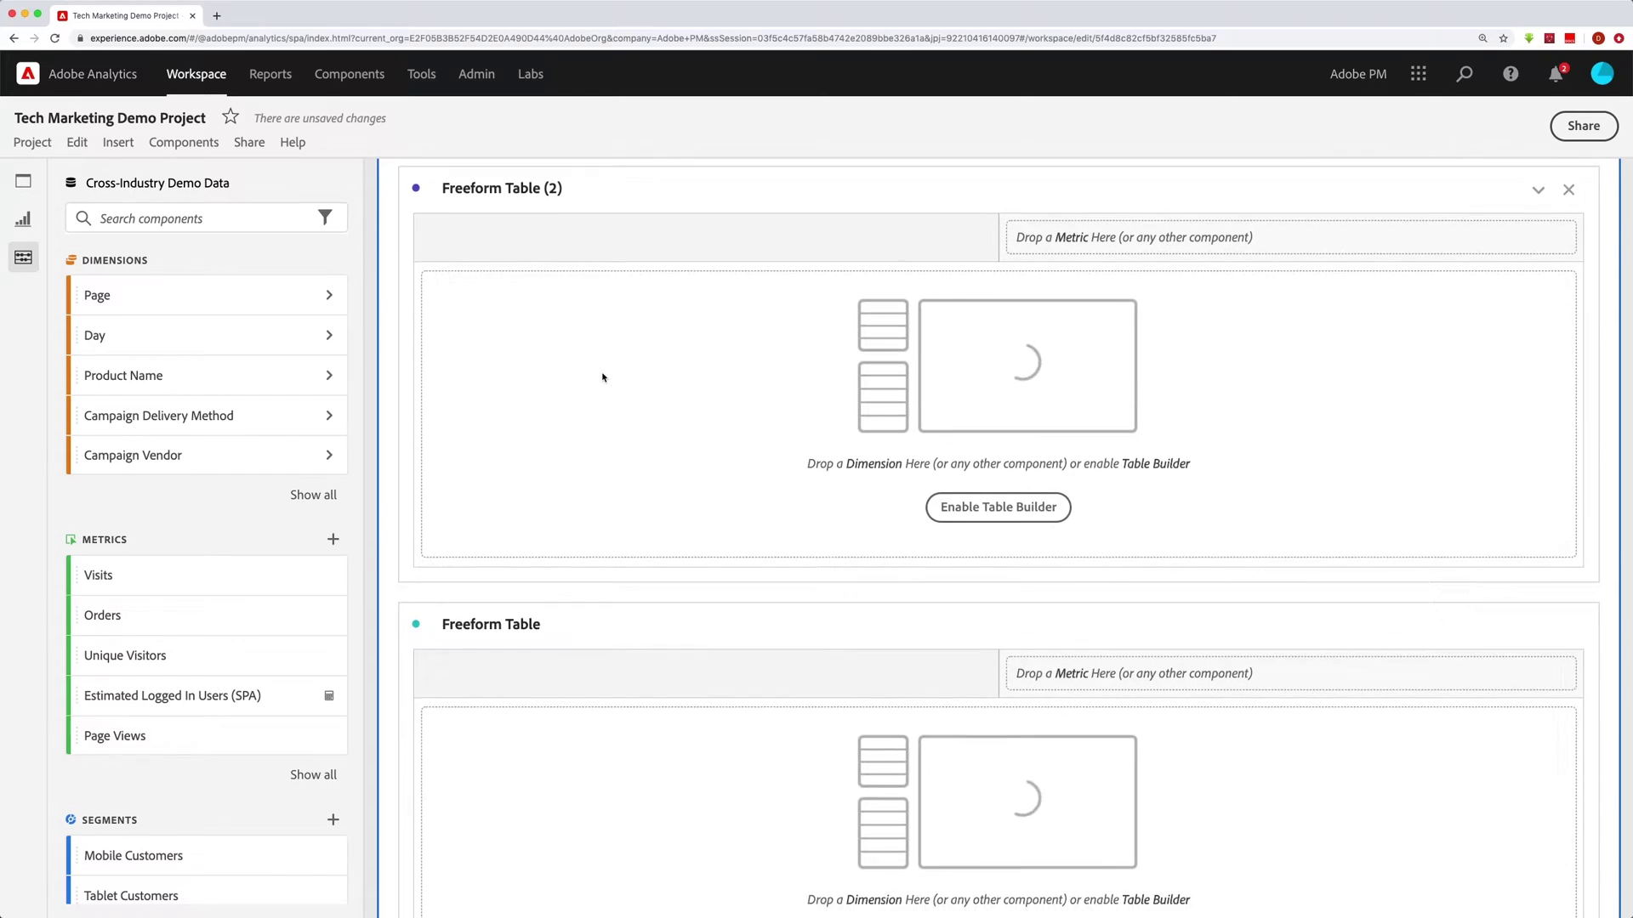
scroll(603, 377, "up", 4)
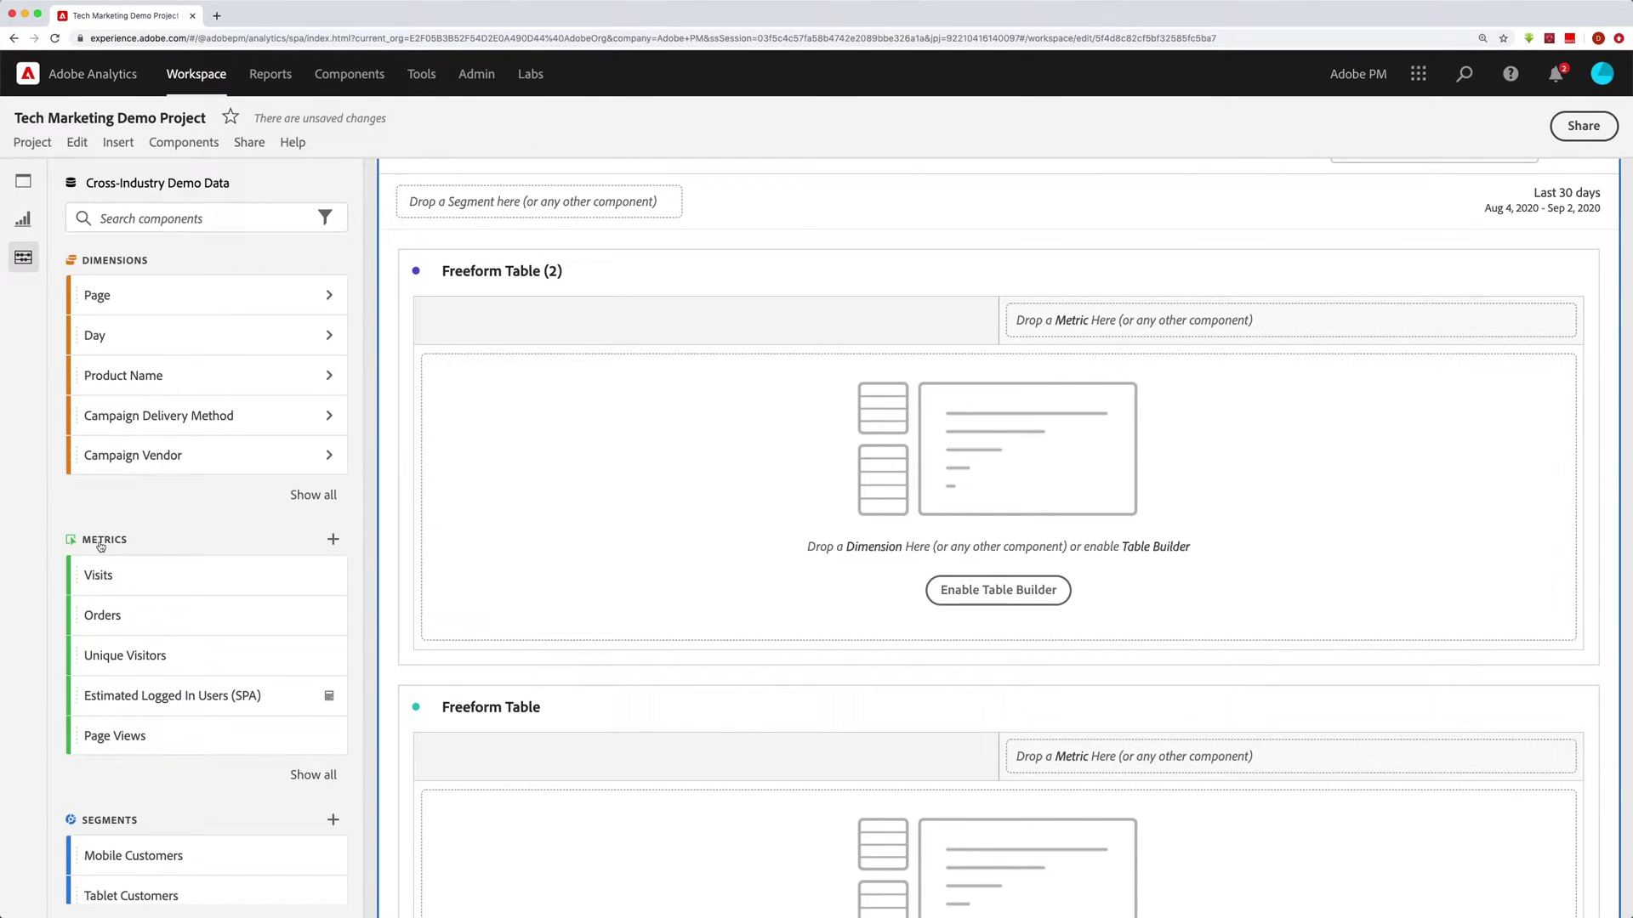
Look through the dimension, metric, segment and date range sections of the component list.
scroll(103, 544, "down", 3)
scroll(105, 600, "down", 2)
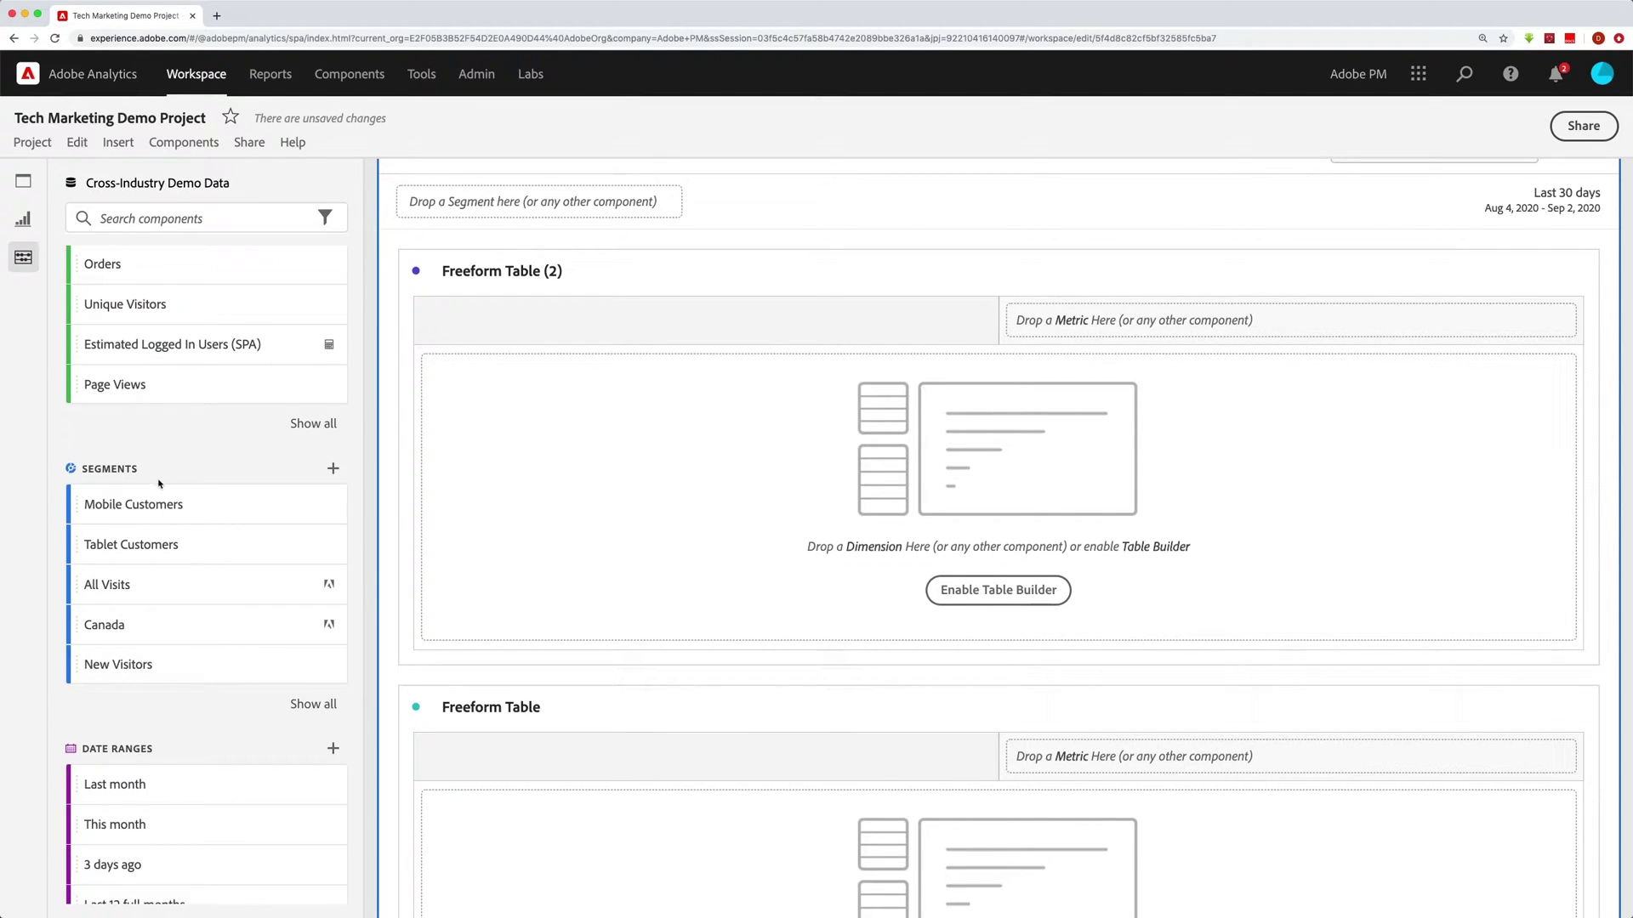
scroll(164, 476, "up", 2)
scroll(164, 477, "up", 1)
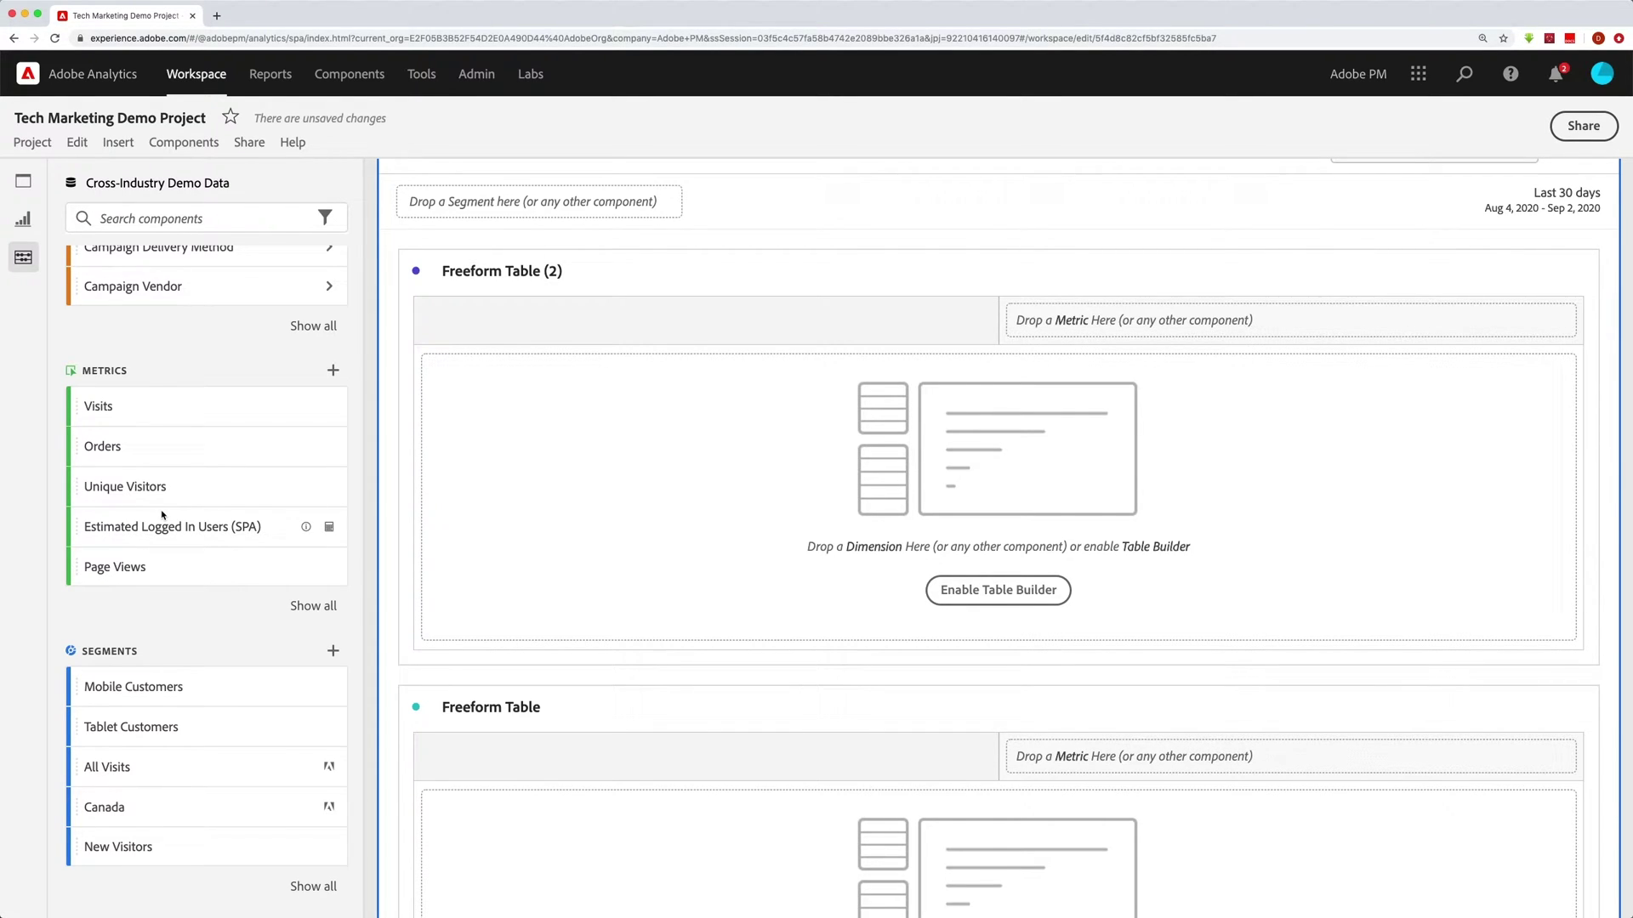
scroll(162, 514, "up", 2)
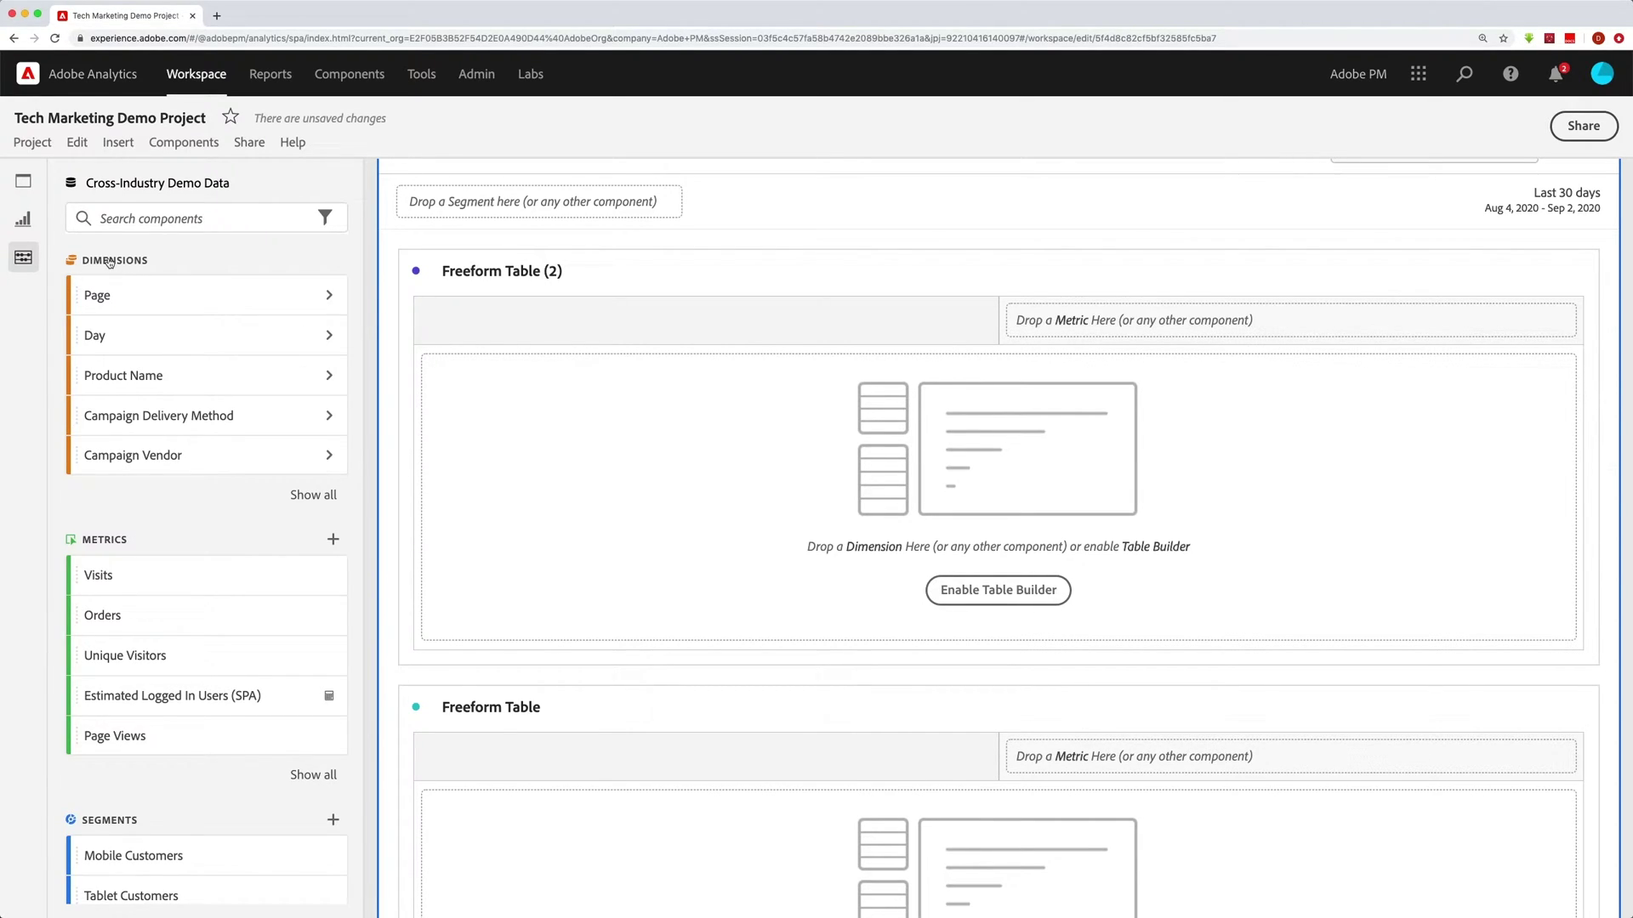
Show all dimensions in the component list and browse through them.
left_click(307, 497)
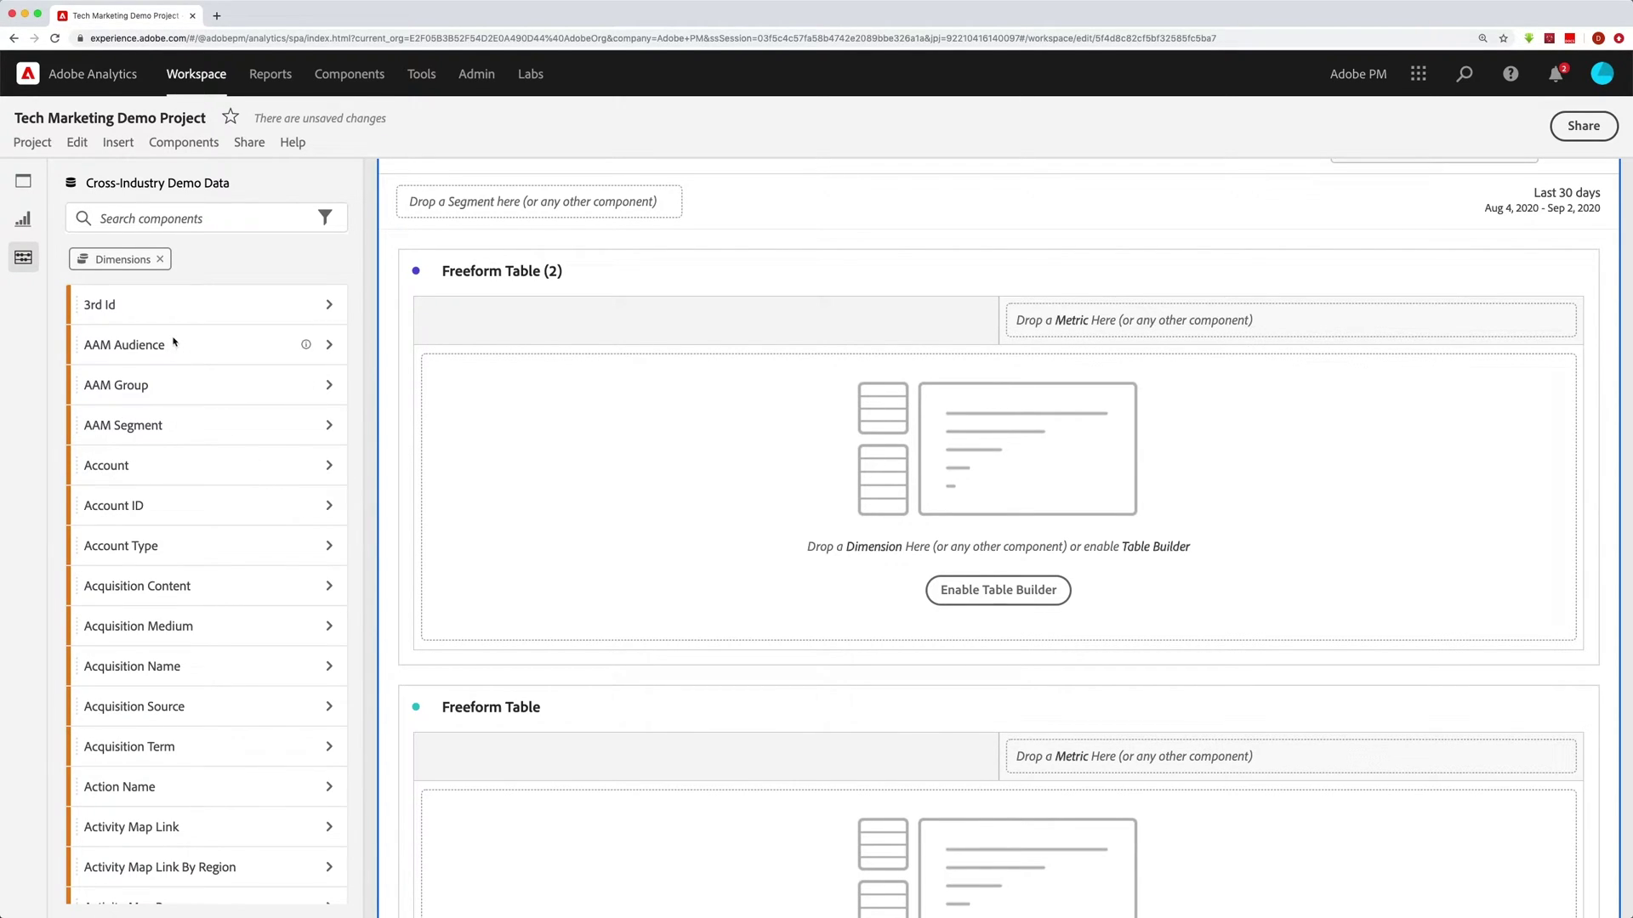
scroll(171, 334, "down", 5)
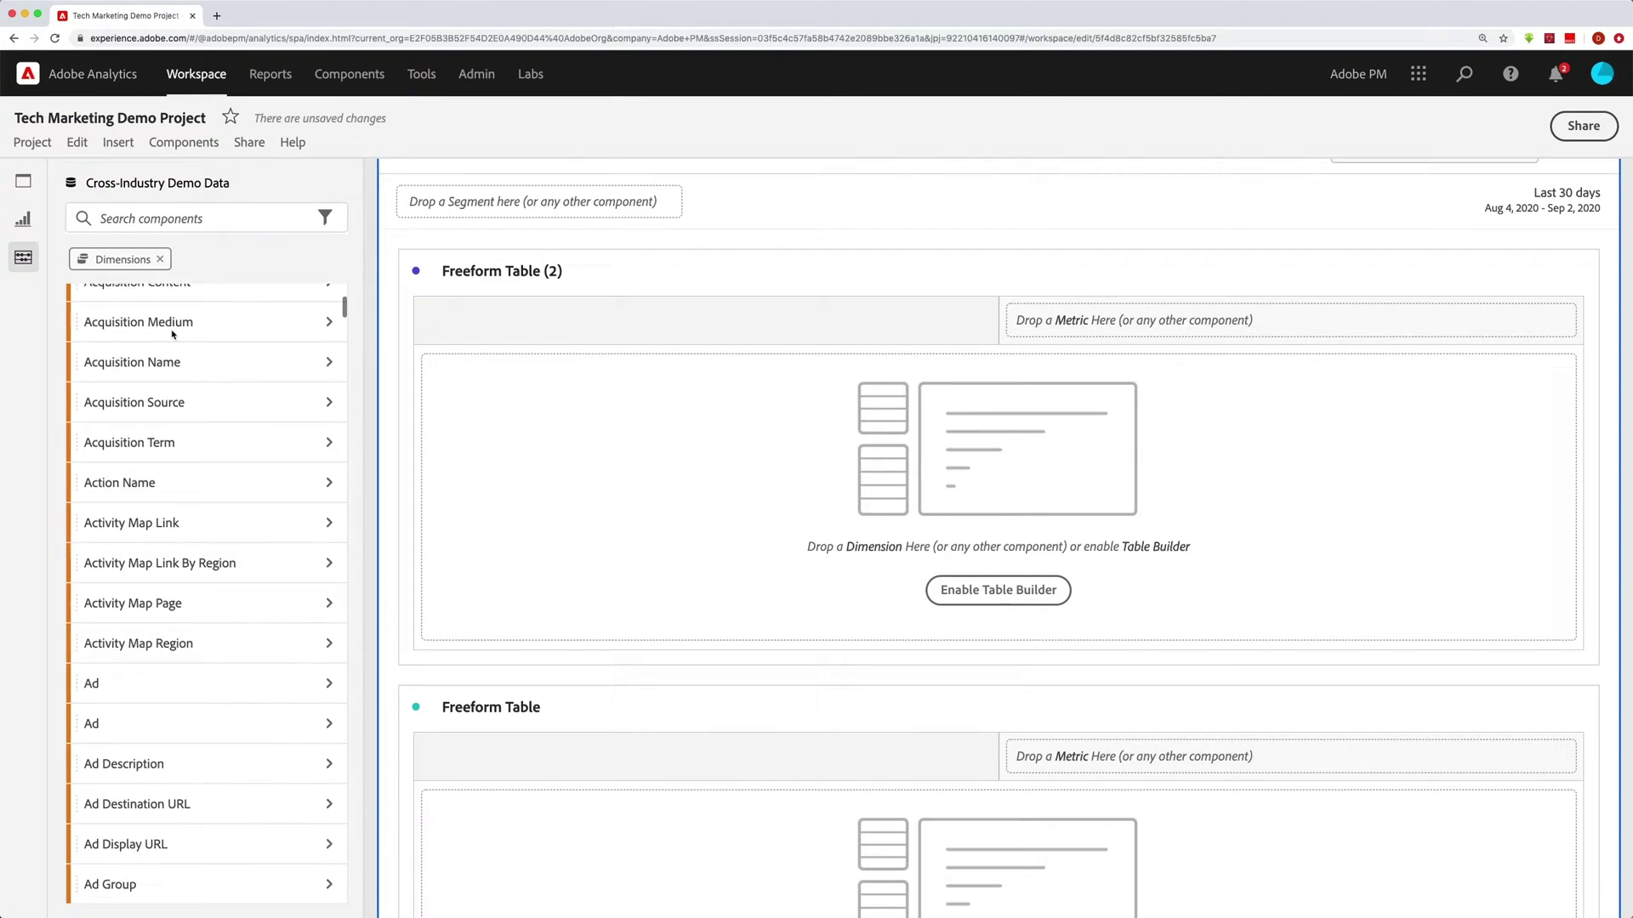
scroll(172, 334, "down", 5)
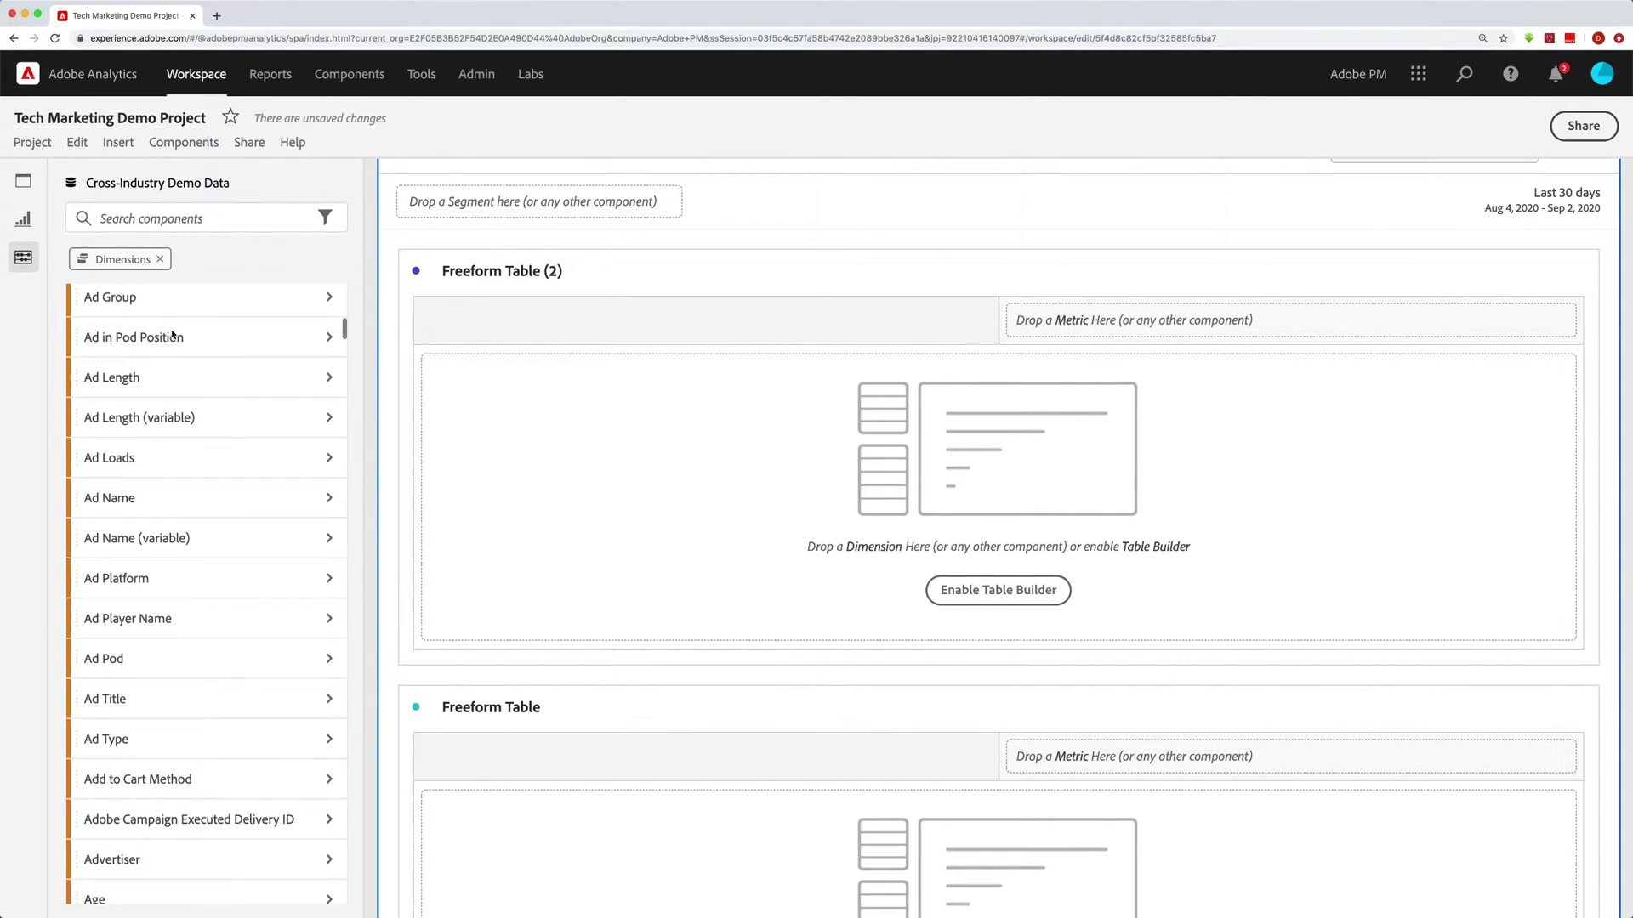
scroll(172, 334, "down", 3)
scroll(172, 334, "up", 5)
scroll(171, 334, "up", 5)
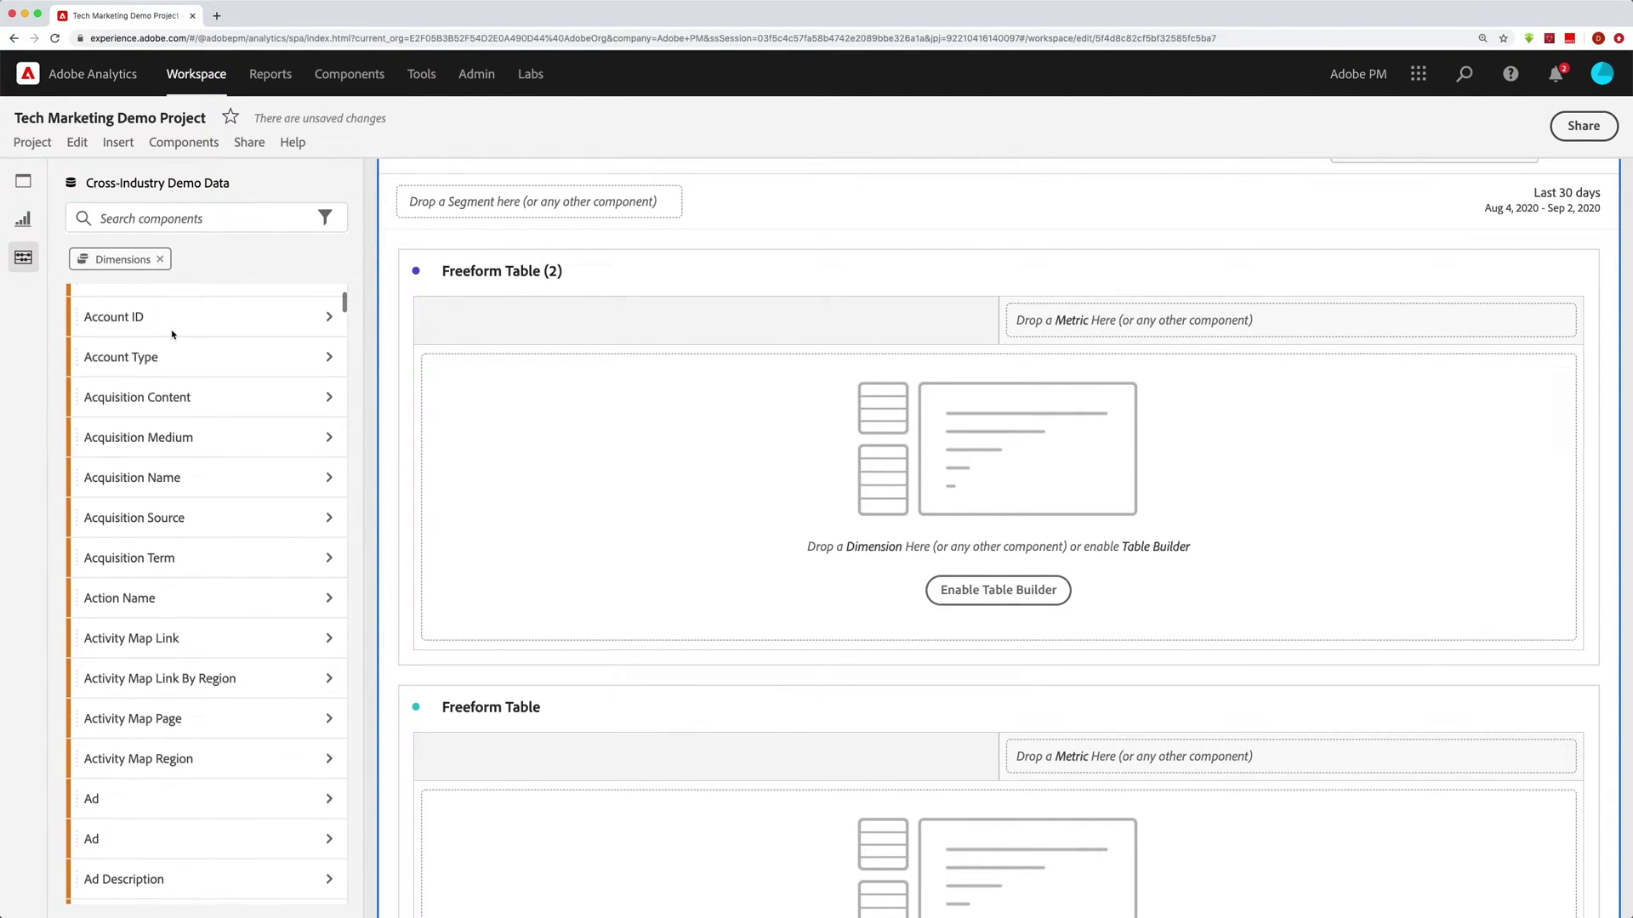
scroll(171, 334, "up", 2)
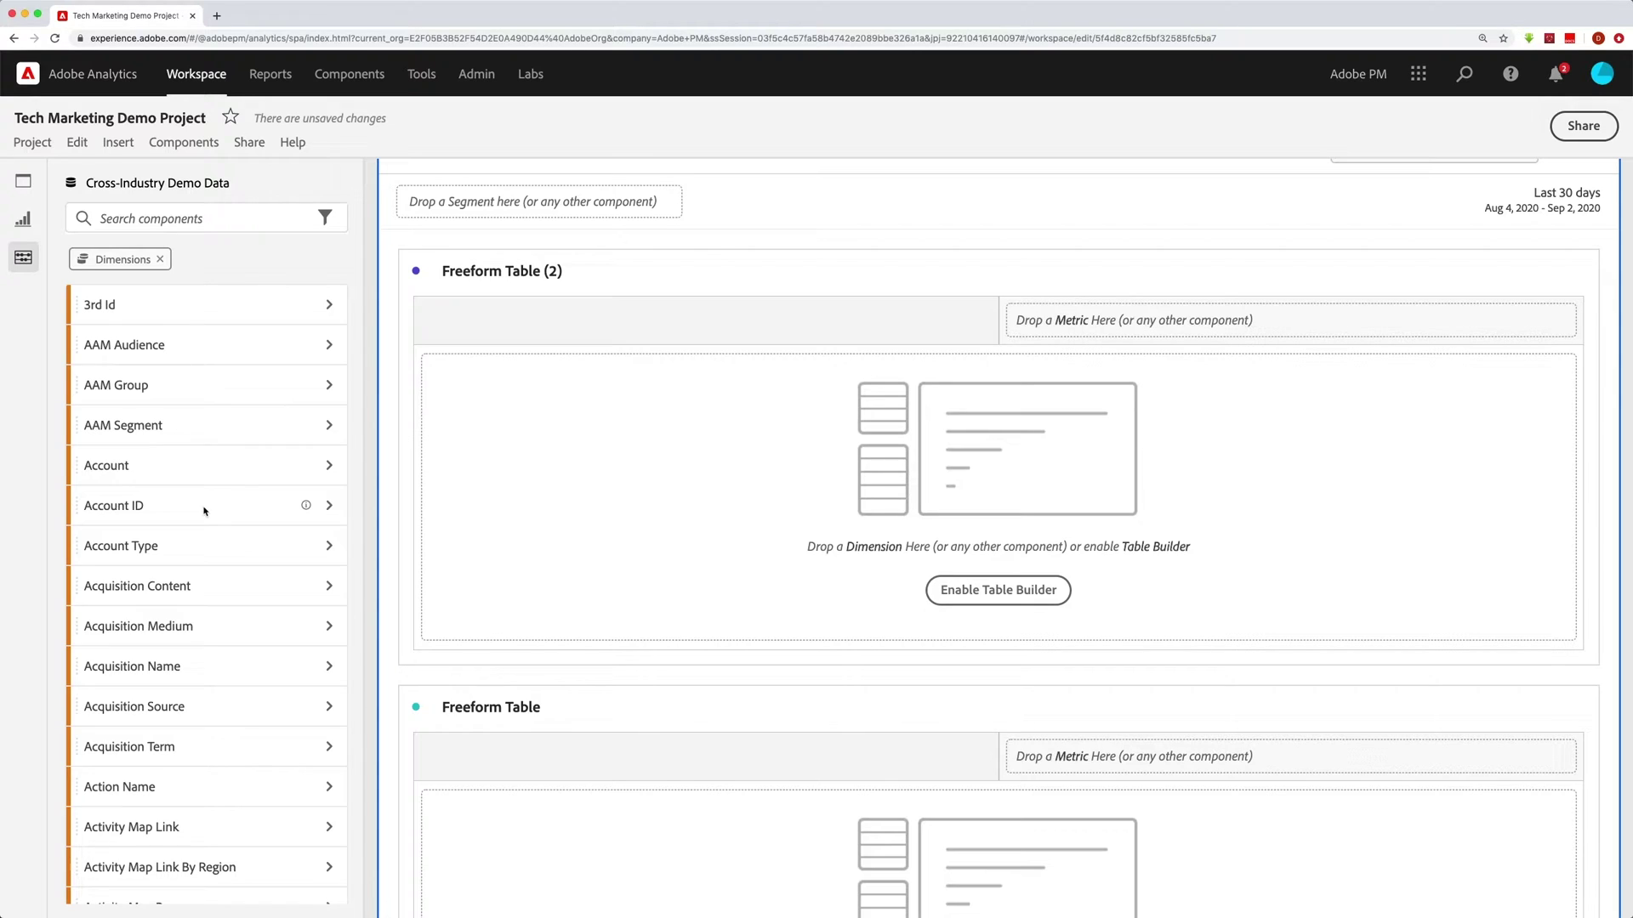
Search the dimensions for "product" and look through the matches.
left_click(122, 219)
type("product")
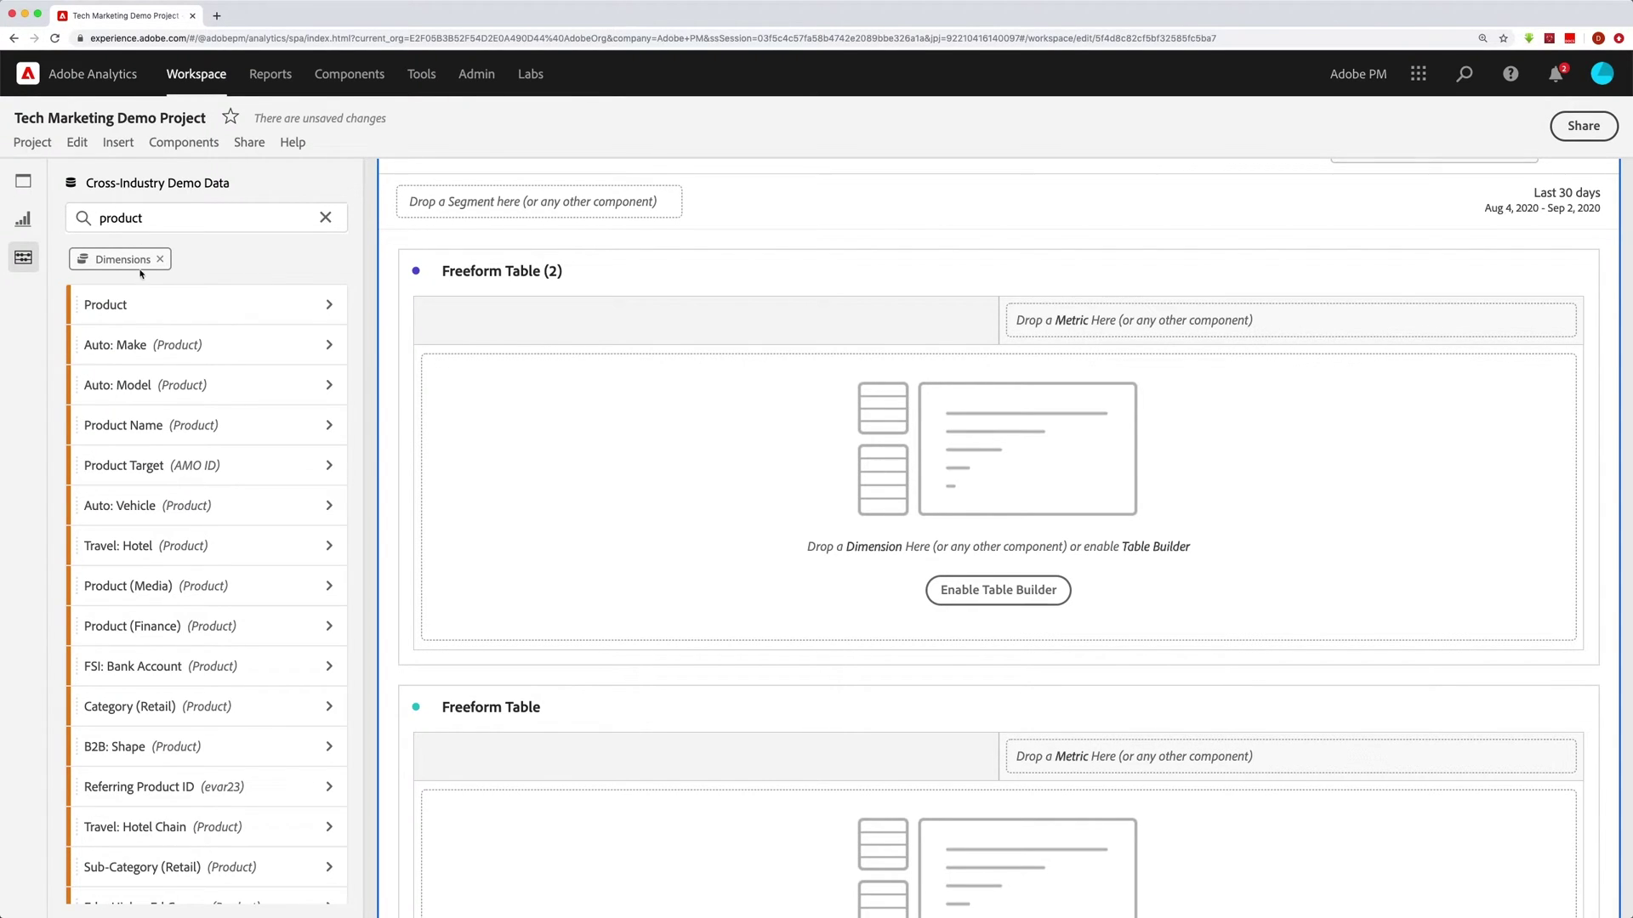
scroll(128, 348, "down", 3)
scroll(128, 349, "up", 3)
Remove the Dimensions filter and search all component types for "product", looking through the mixed matches.
left_click(161, 260)
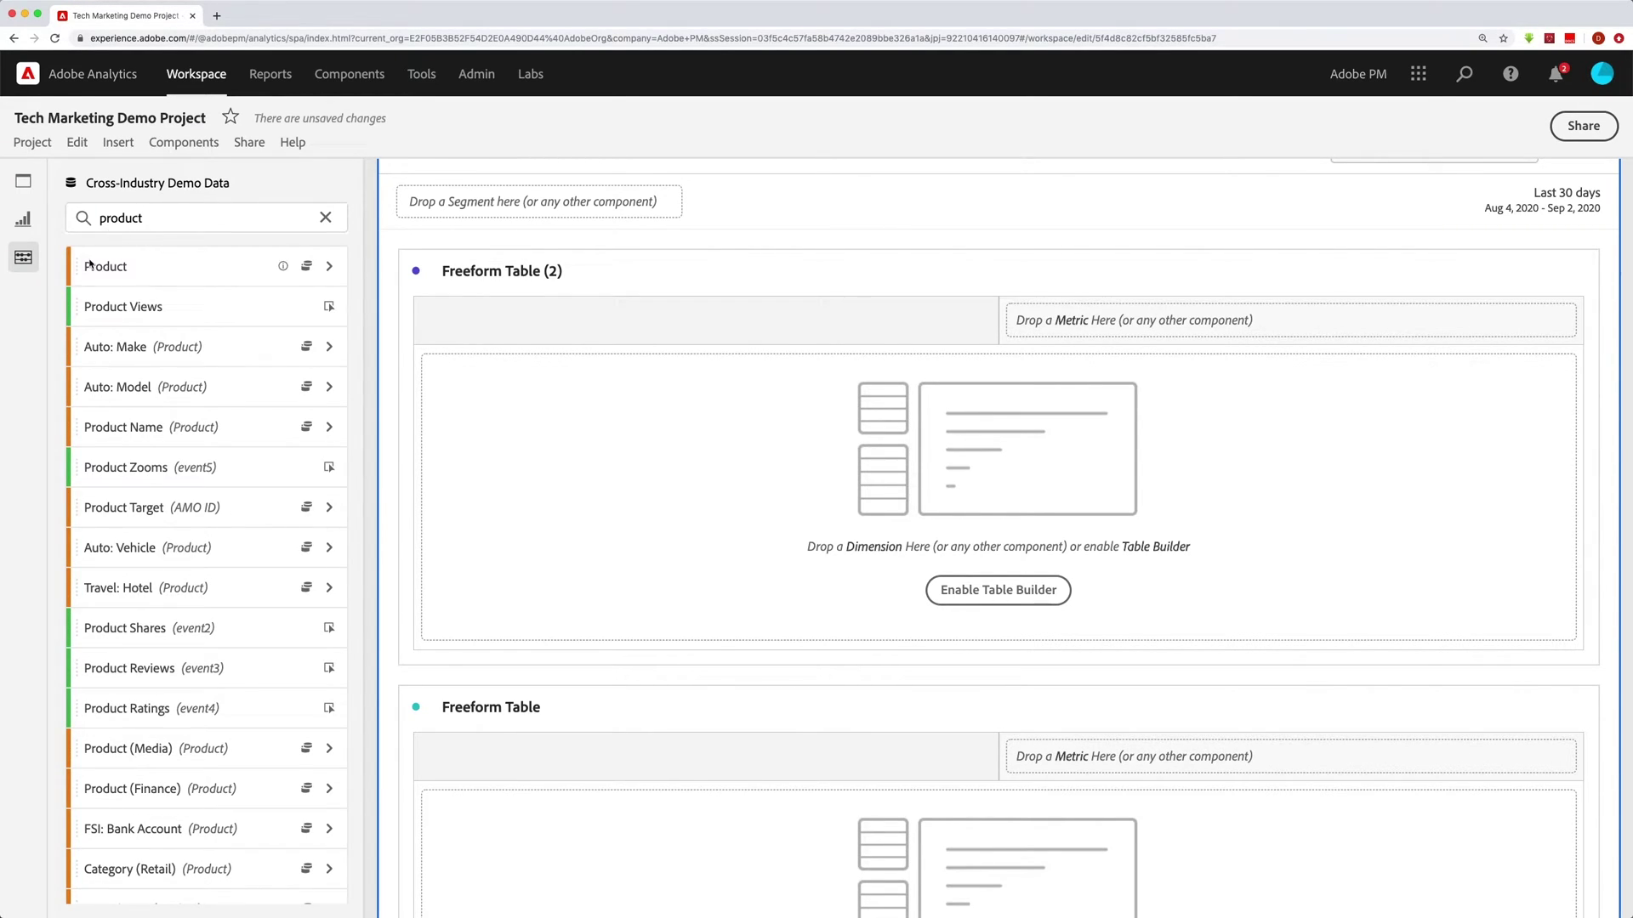
left_click(325, 218)
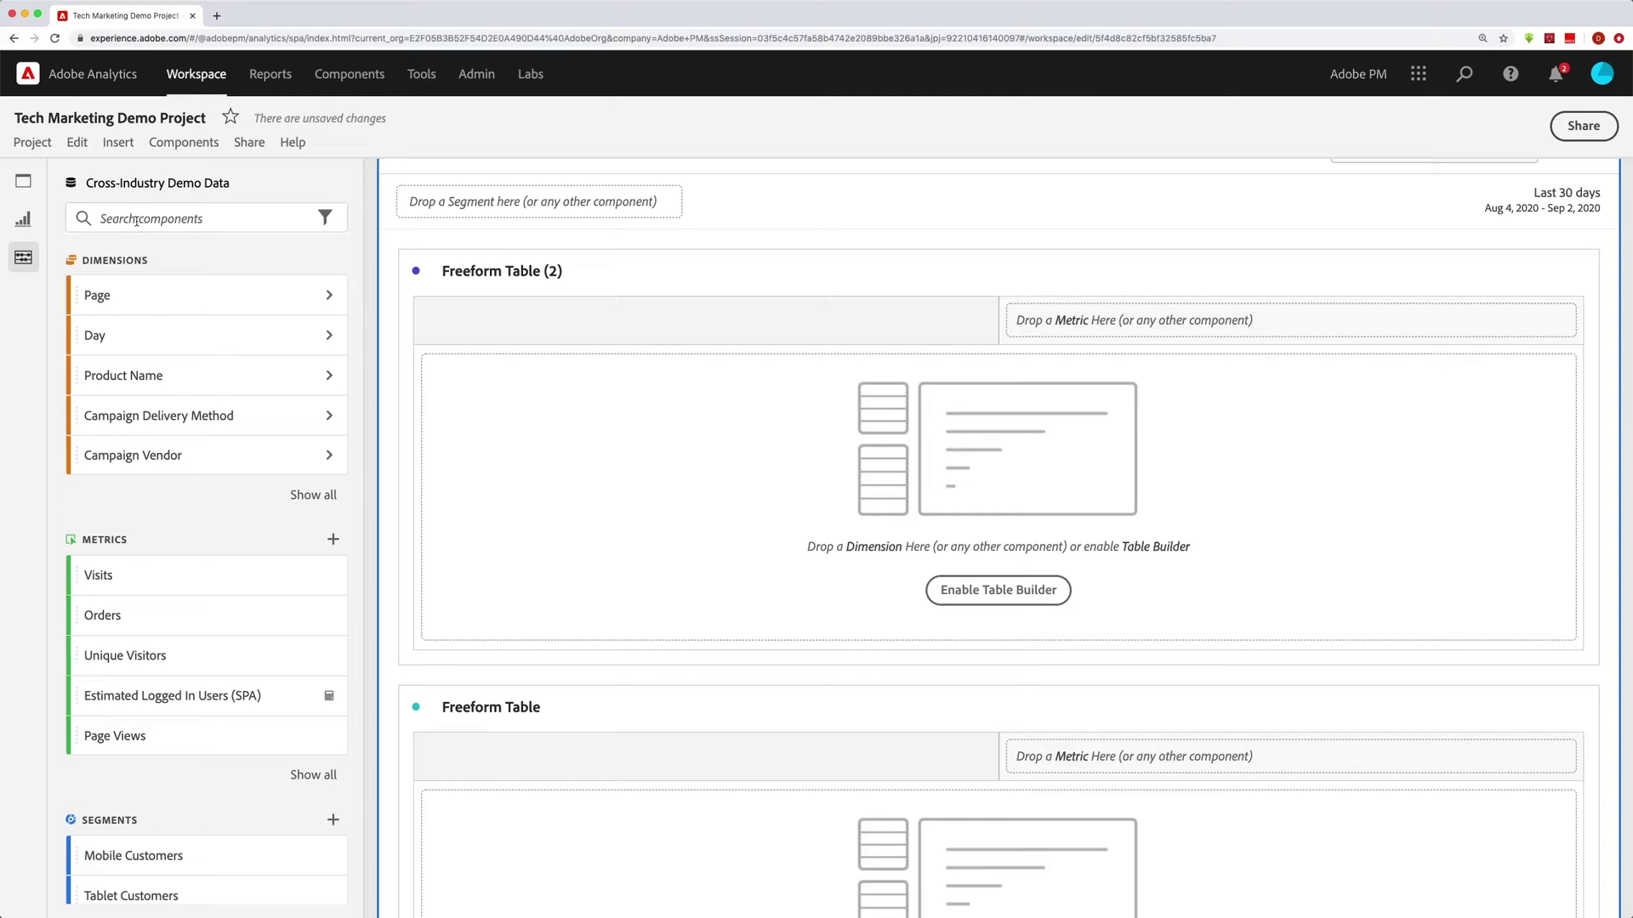
type("product")
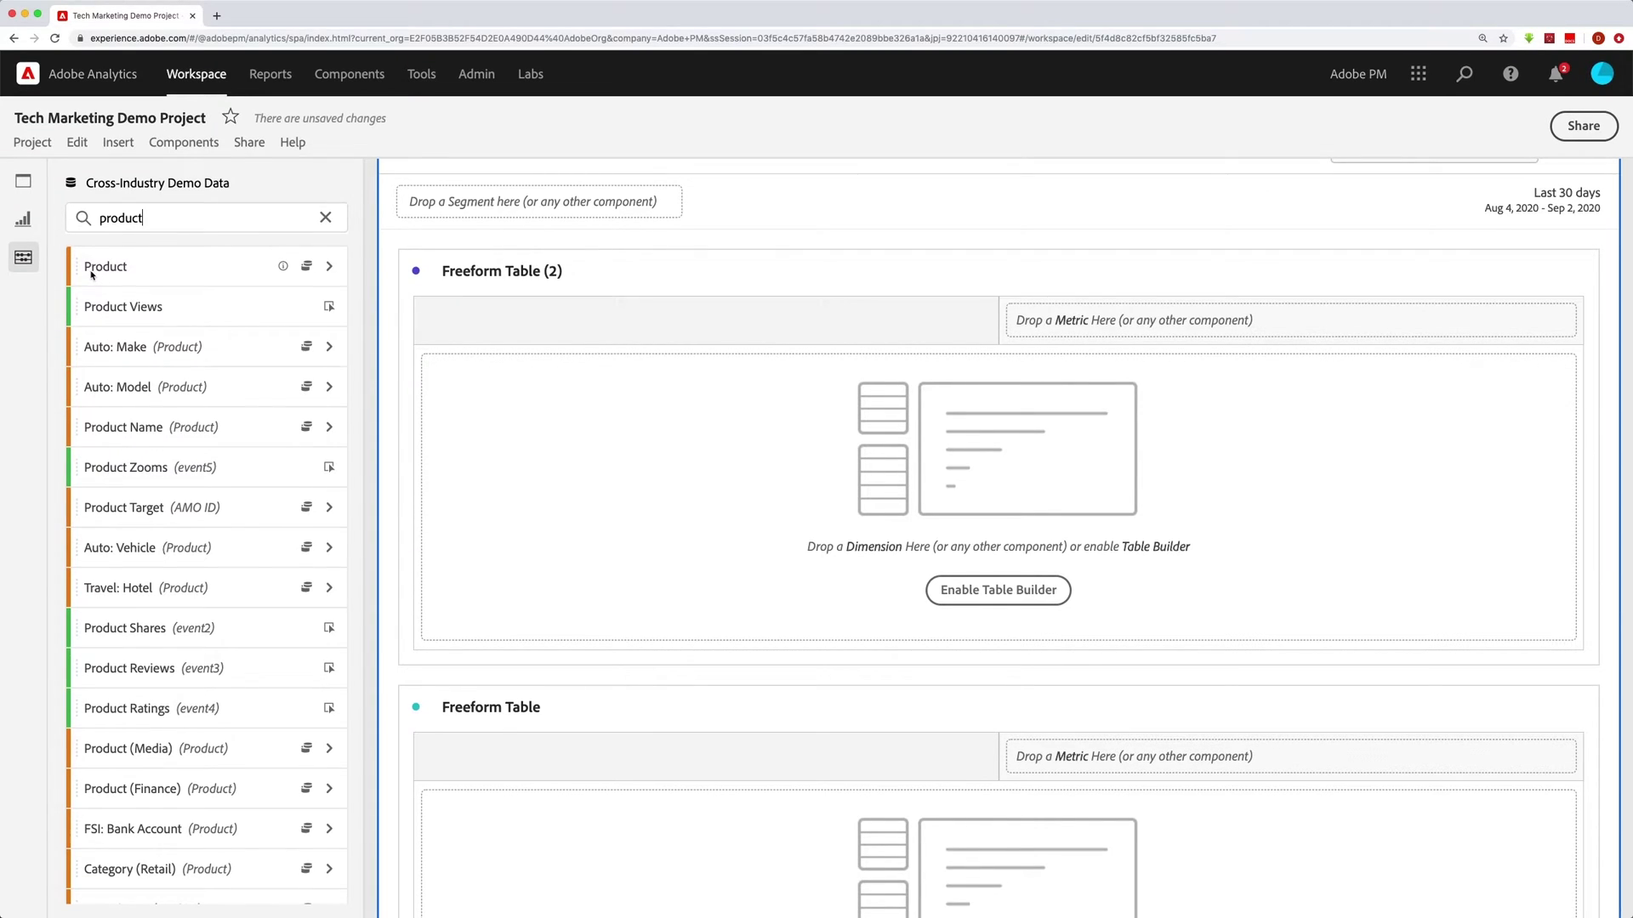
scroll(85, 277, "down", 1)
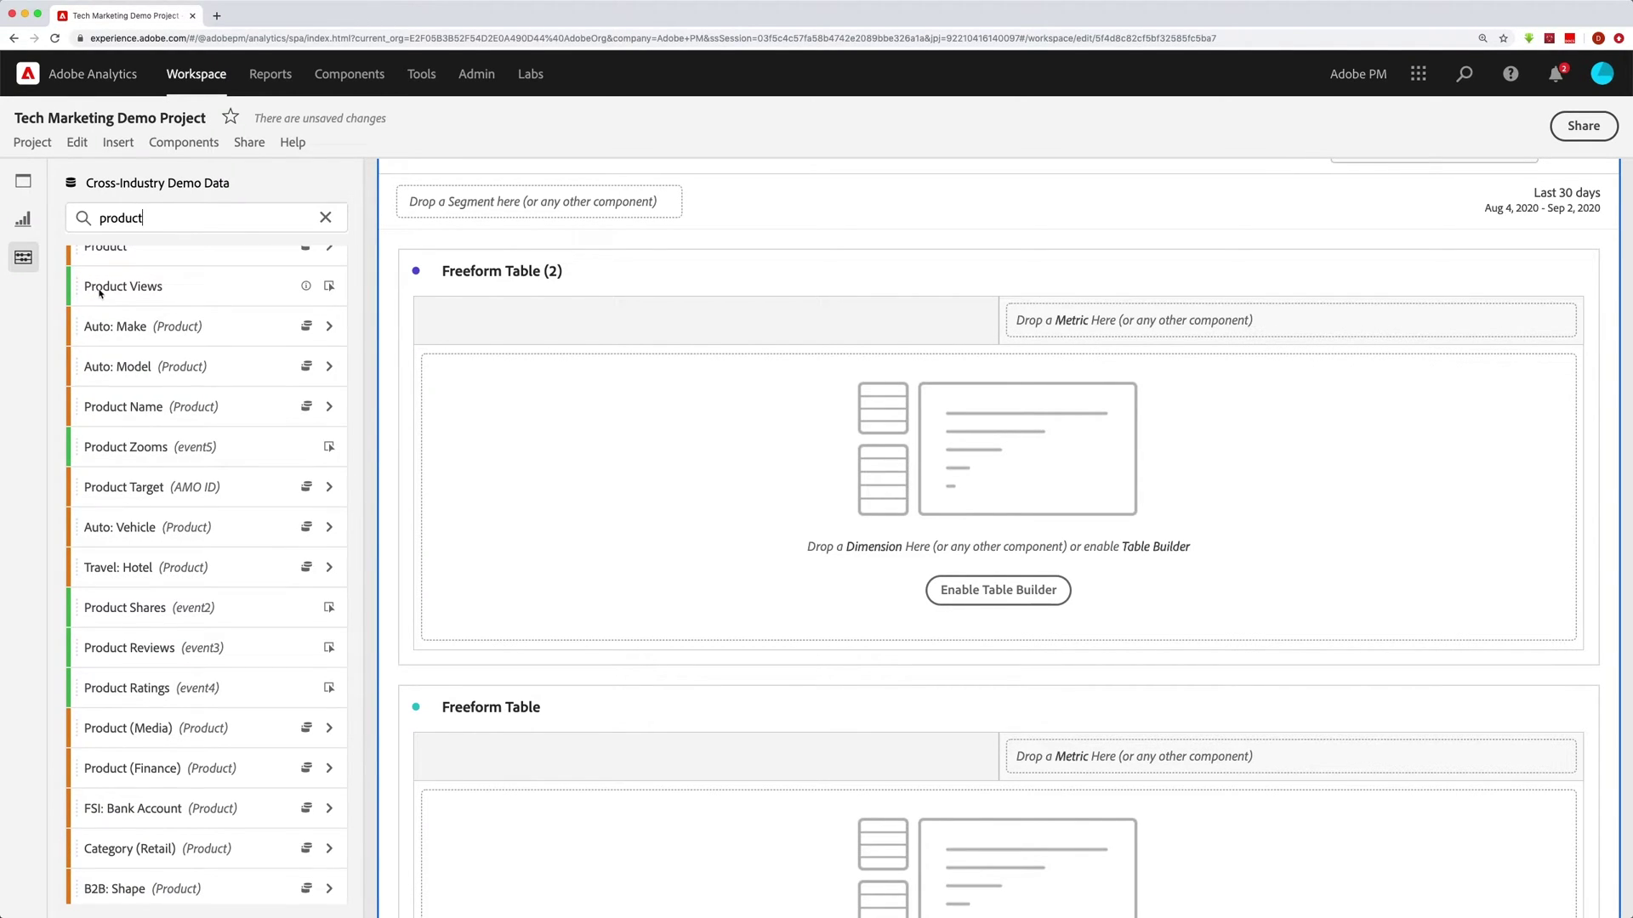
scroll(109, 315, "down", 10)
scroll(108, 315, "down", 12)
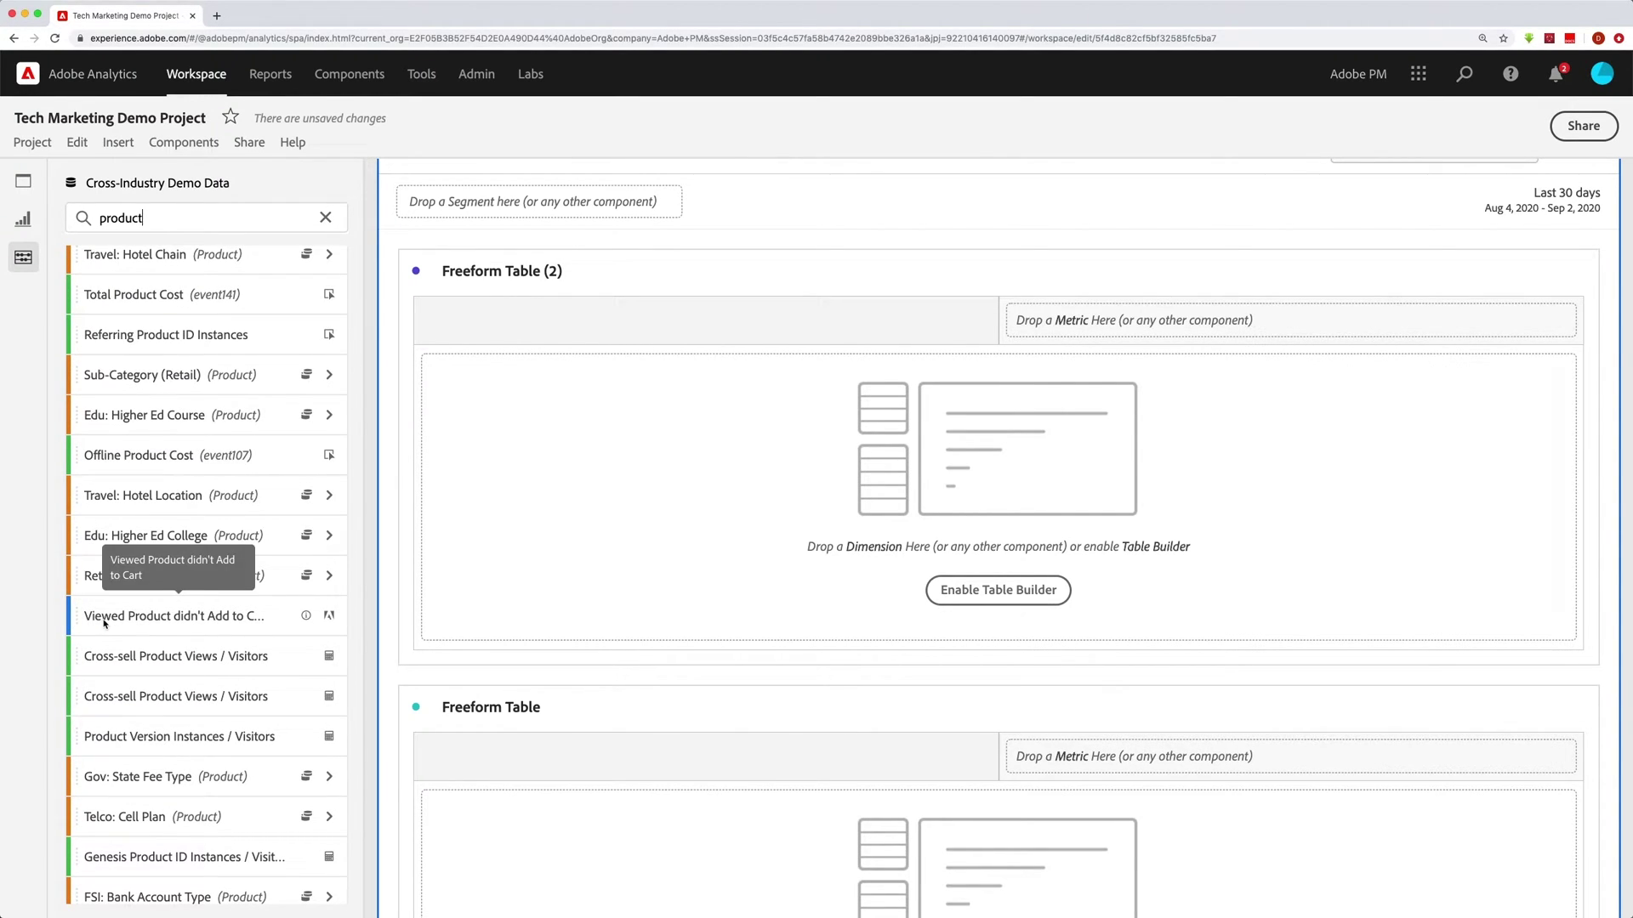
View the details of the "Viewed Product didn't Add to Cart" segment and return to the start of the matches.
left_click(307, 618)
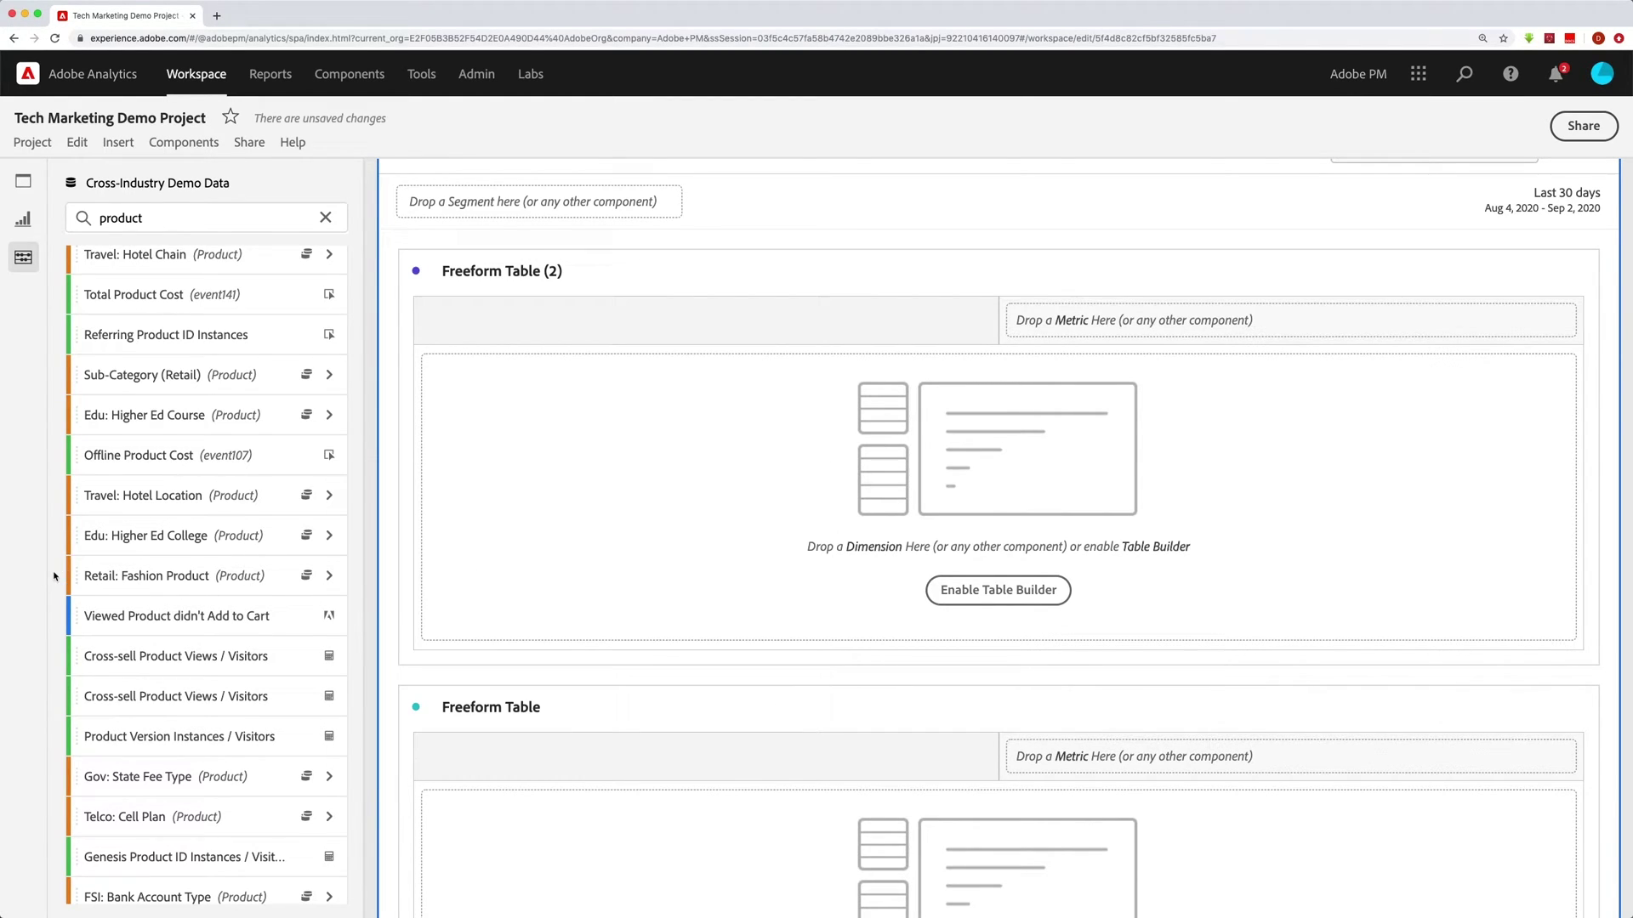
scroll(170, 572, "up", 10)
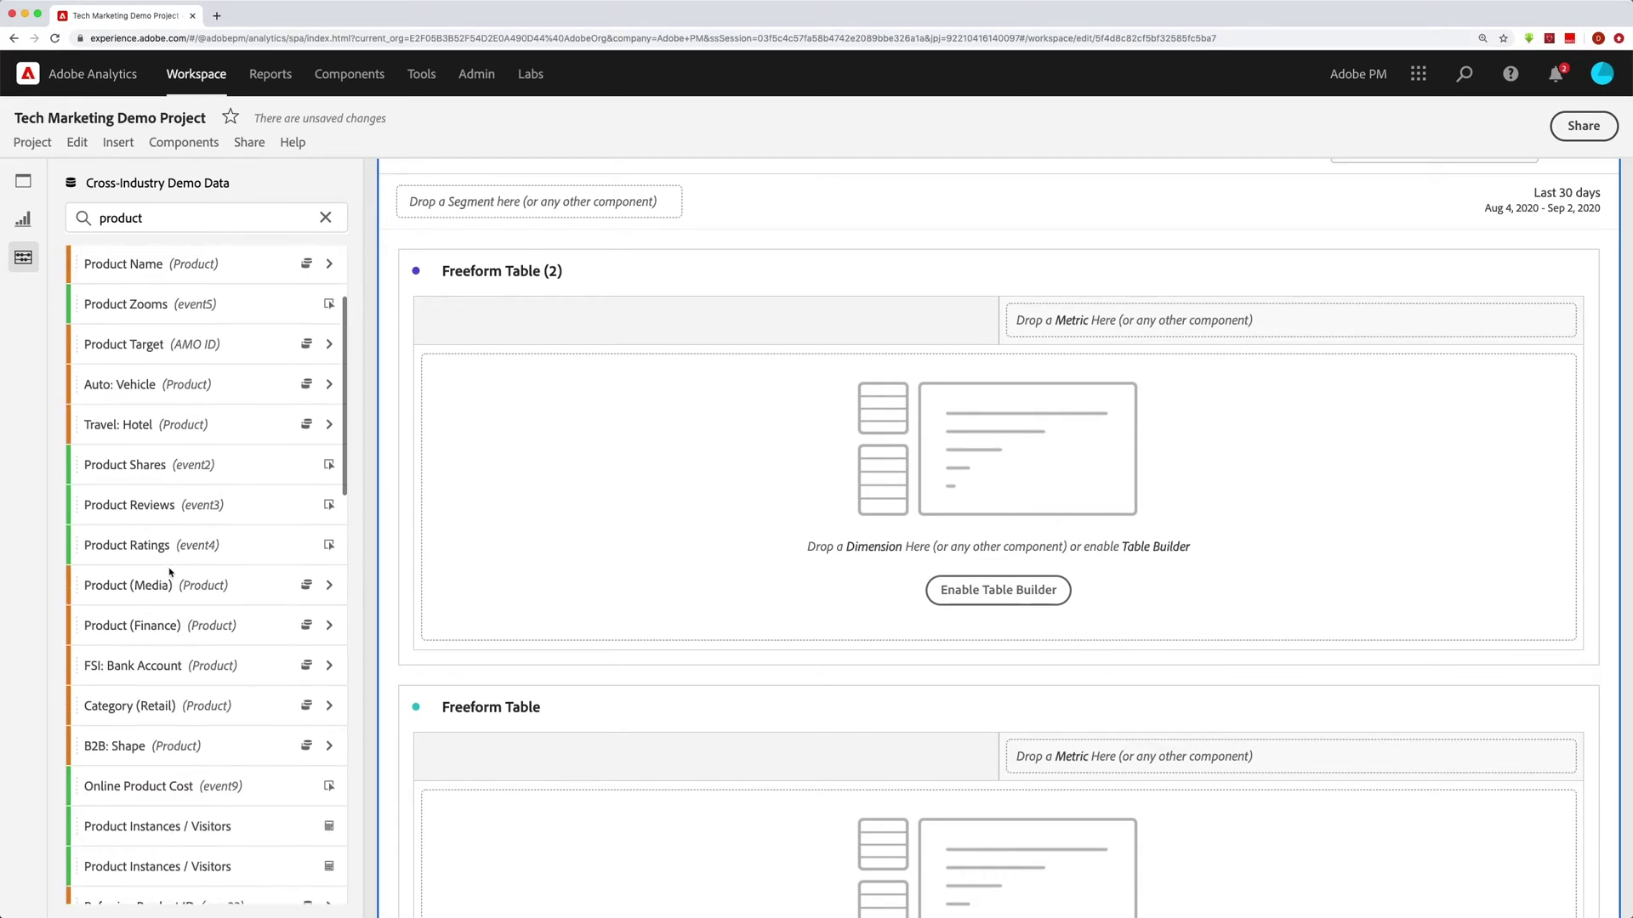
scroll(169, 572, "up", 1)
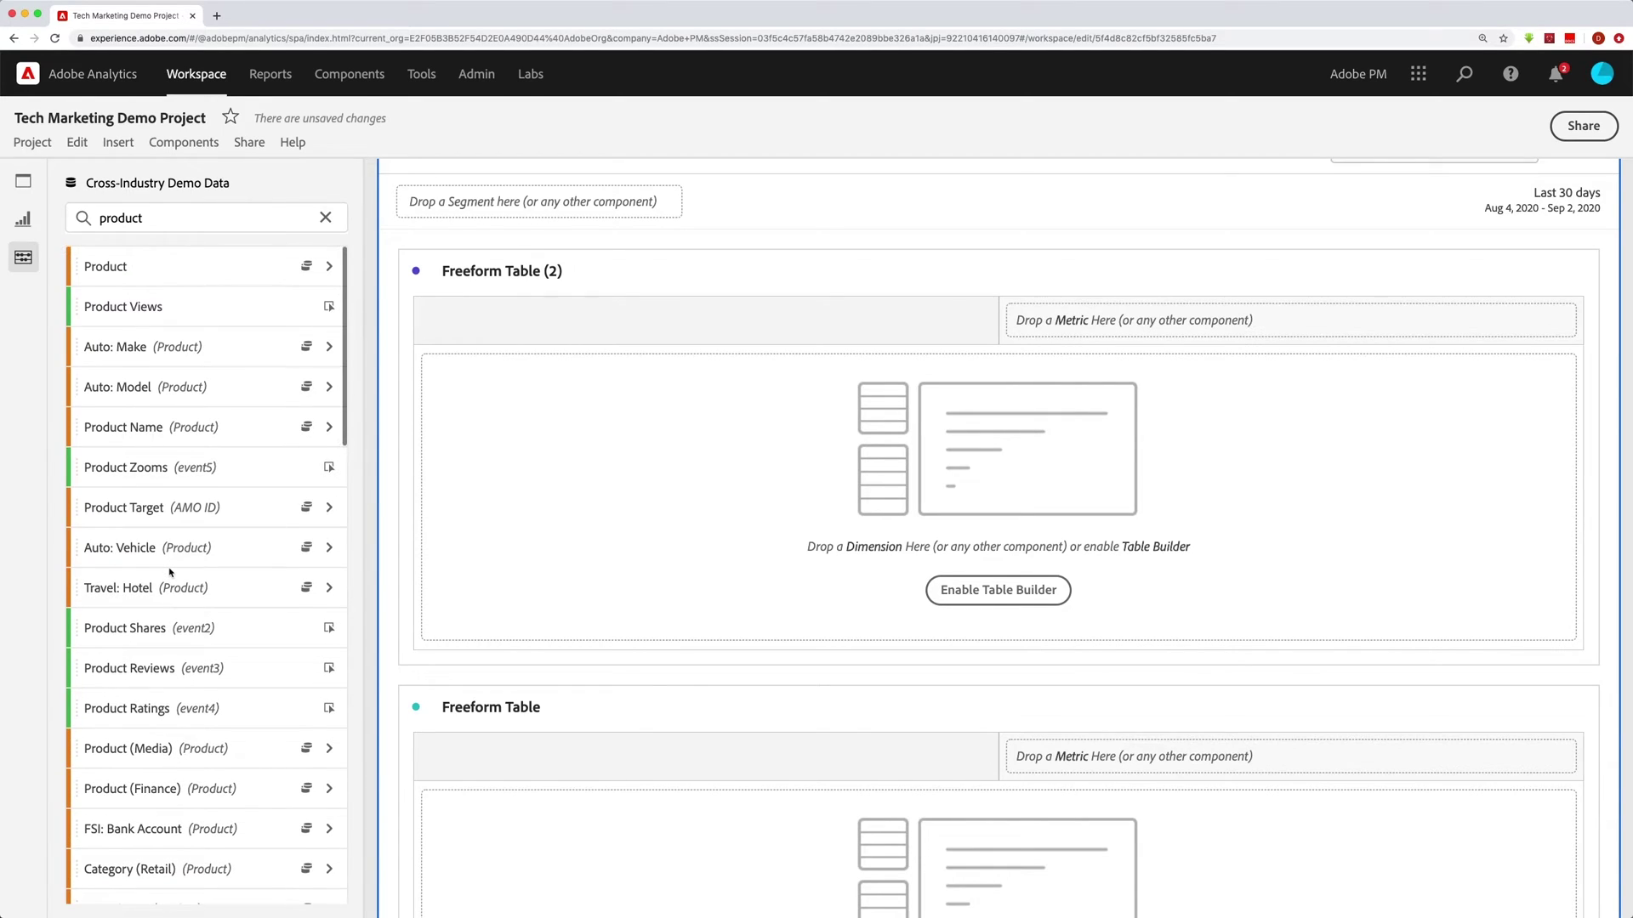
Inspect the individual items of the Product dimension and of the Product Name dimension.
left_click(331, 269)
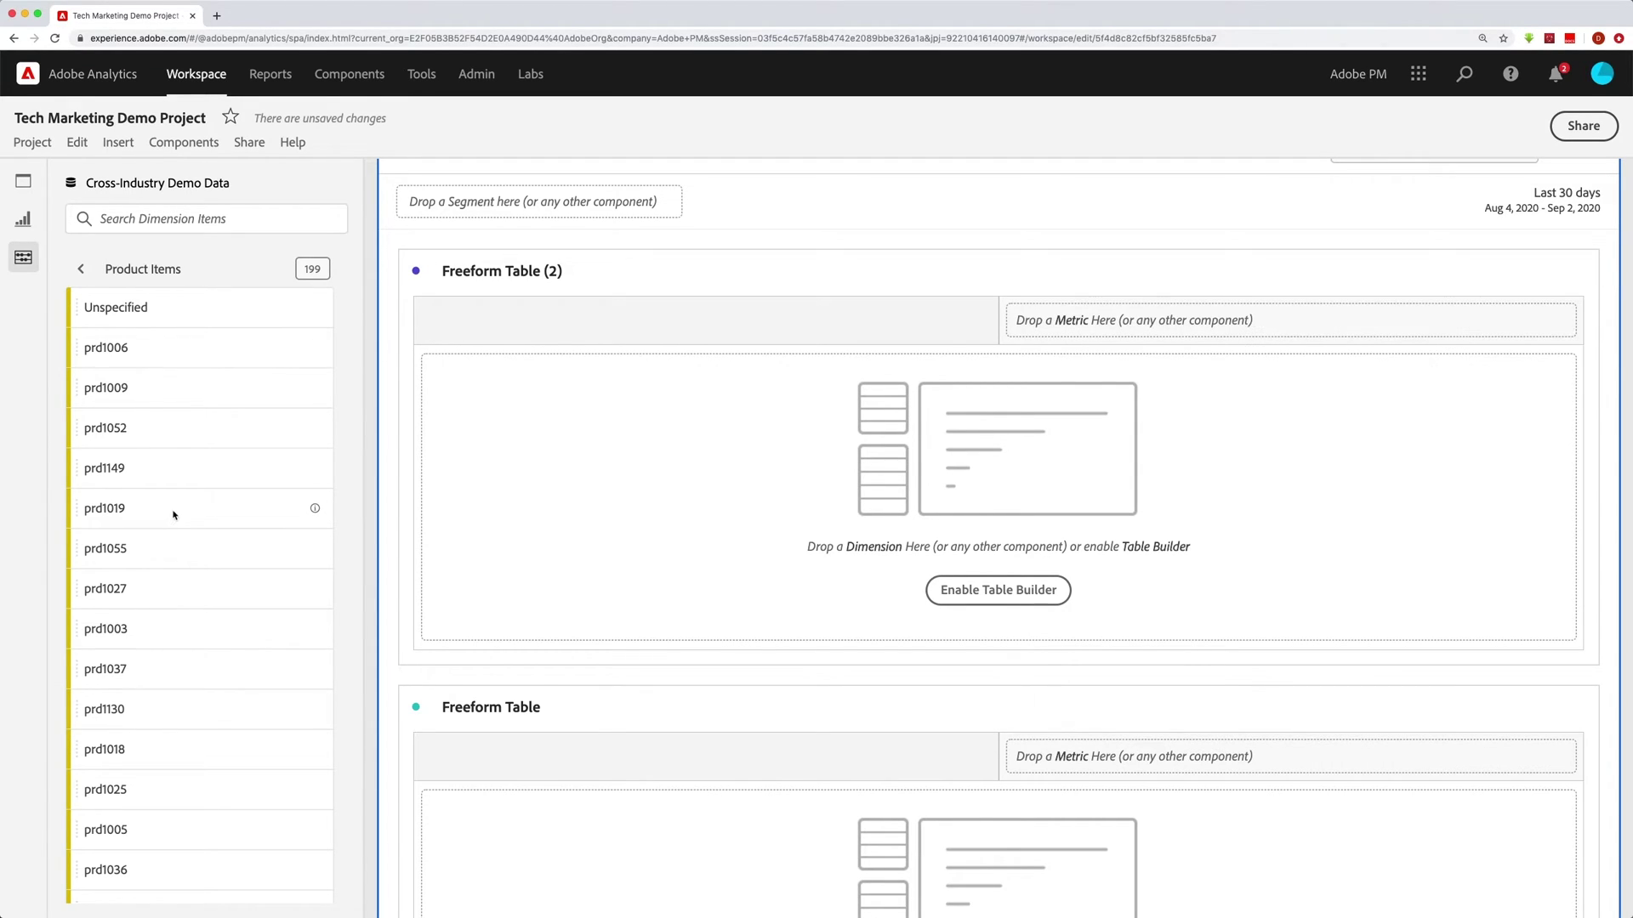
left_click(82, 270)
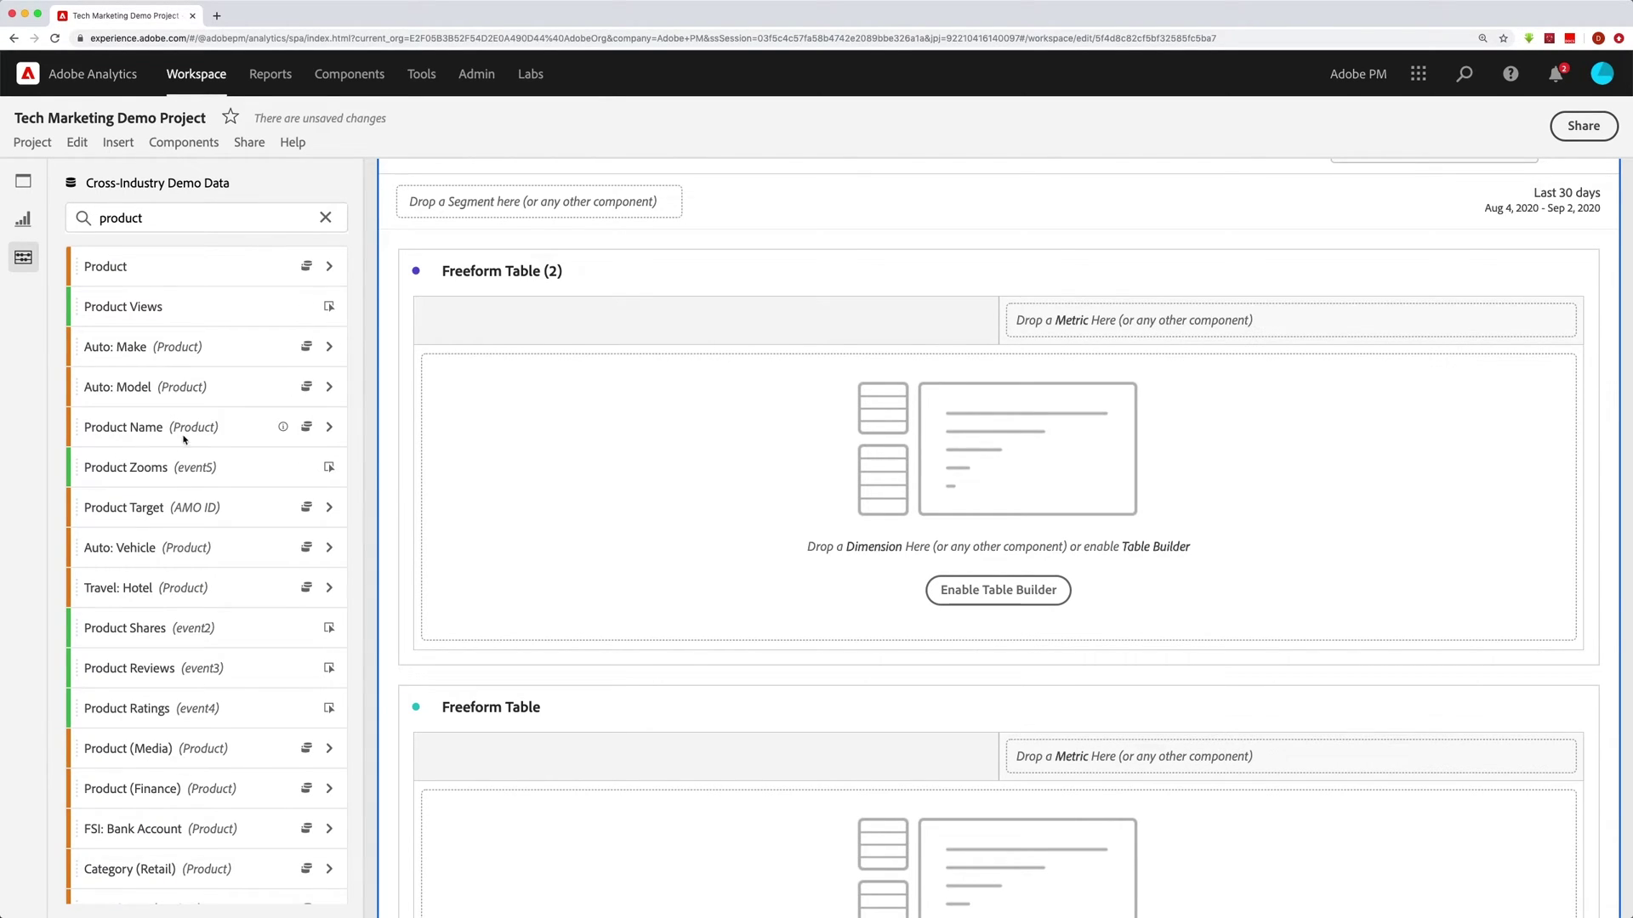
left_click(329, 427)
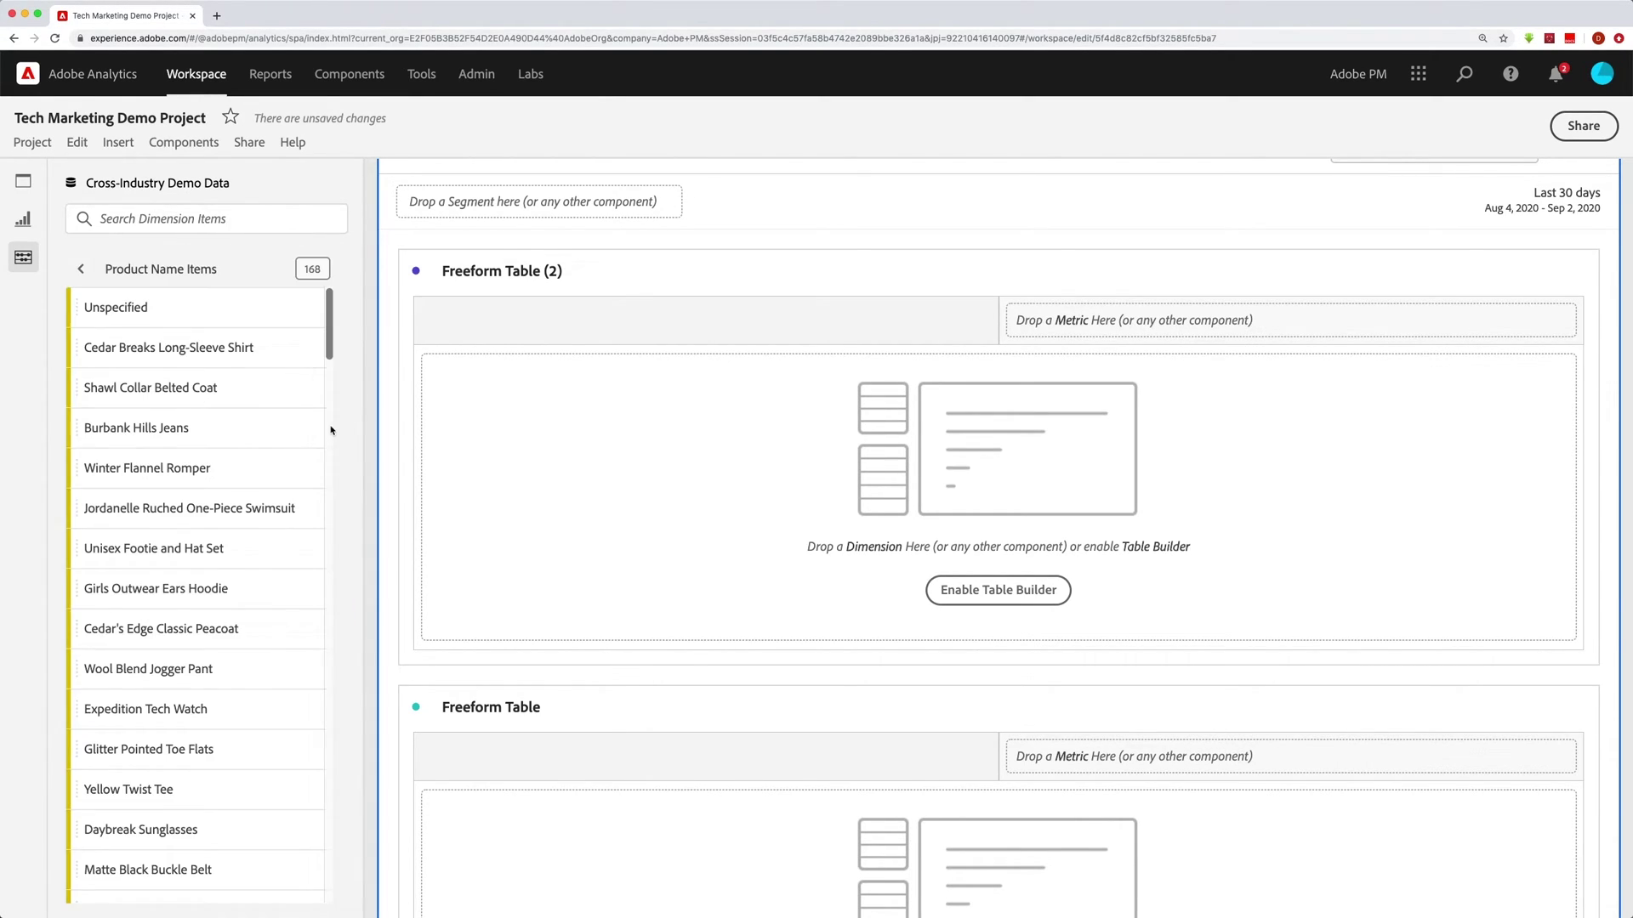
left_click(82, 271)
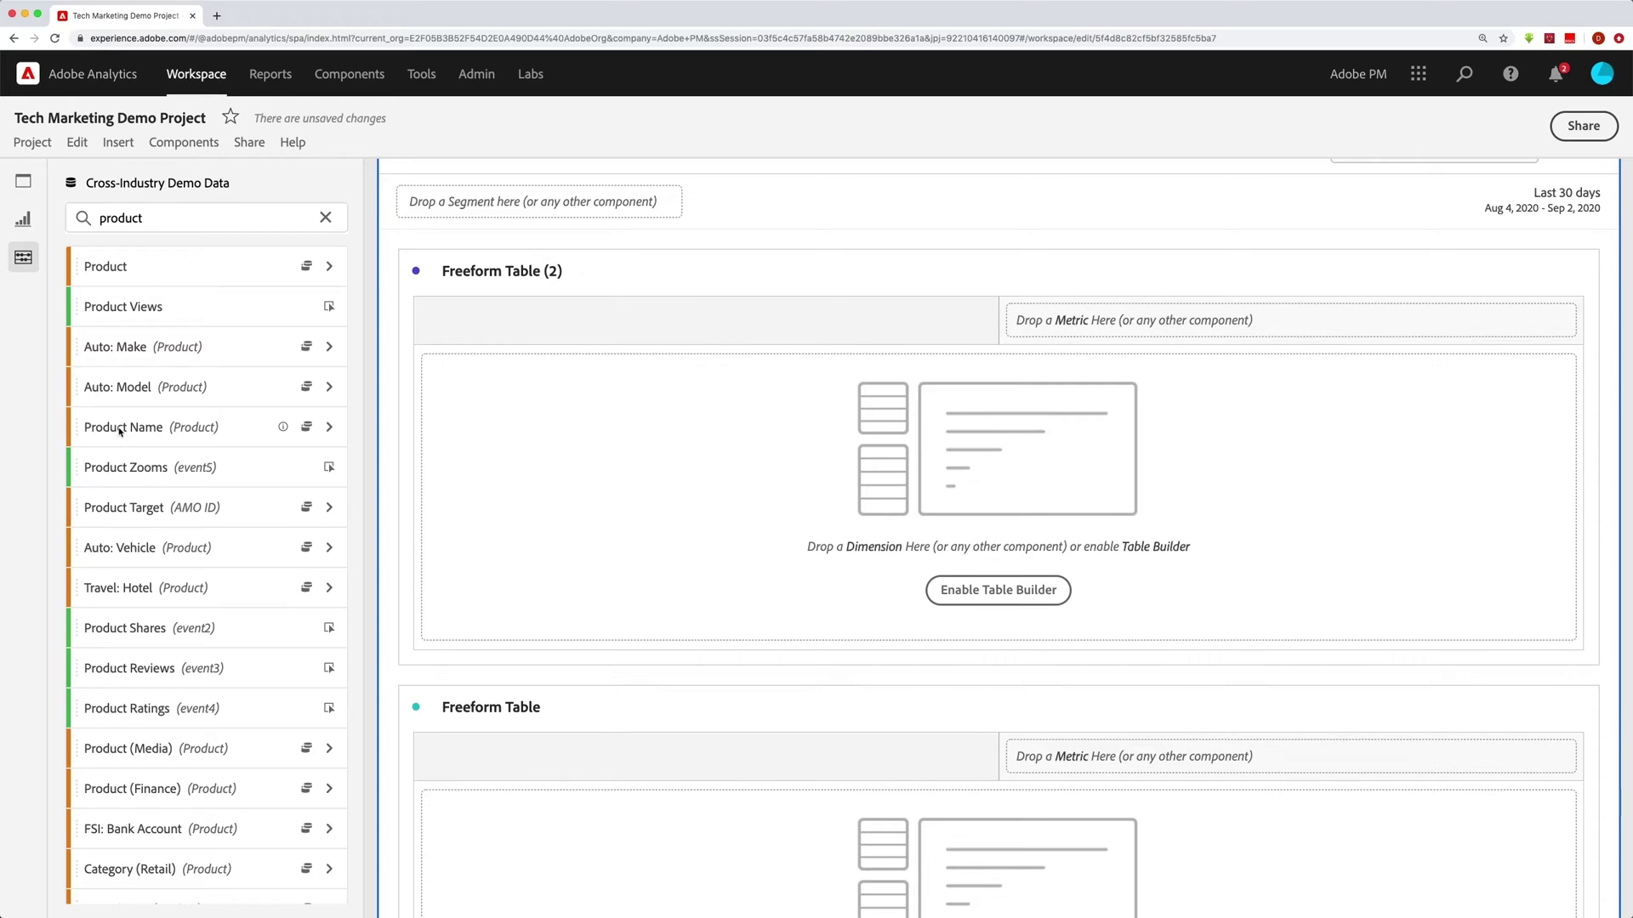
Add the Product Name dimension to the upper freeform table and clear the component search.
left_click_drag(119, 430, 583, 444)
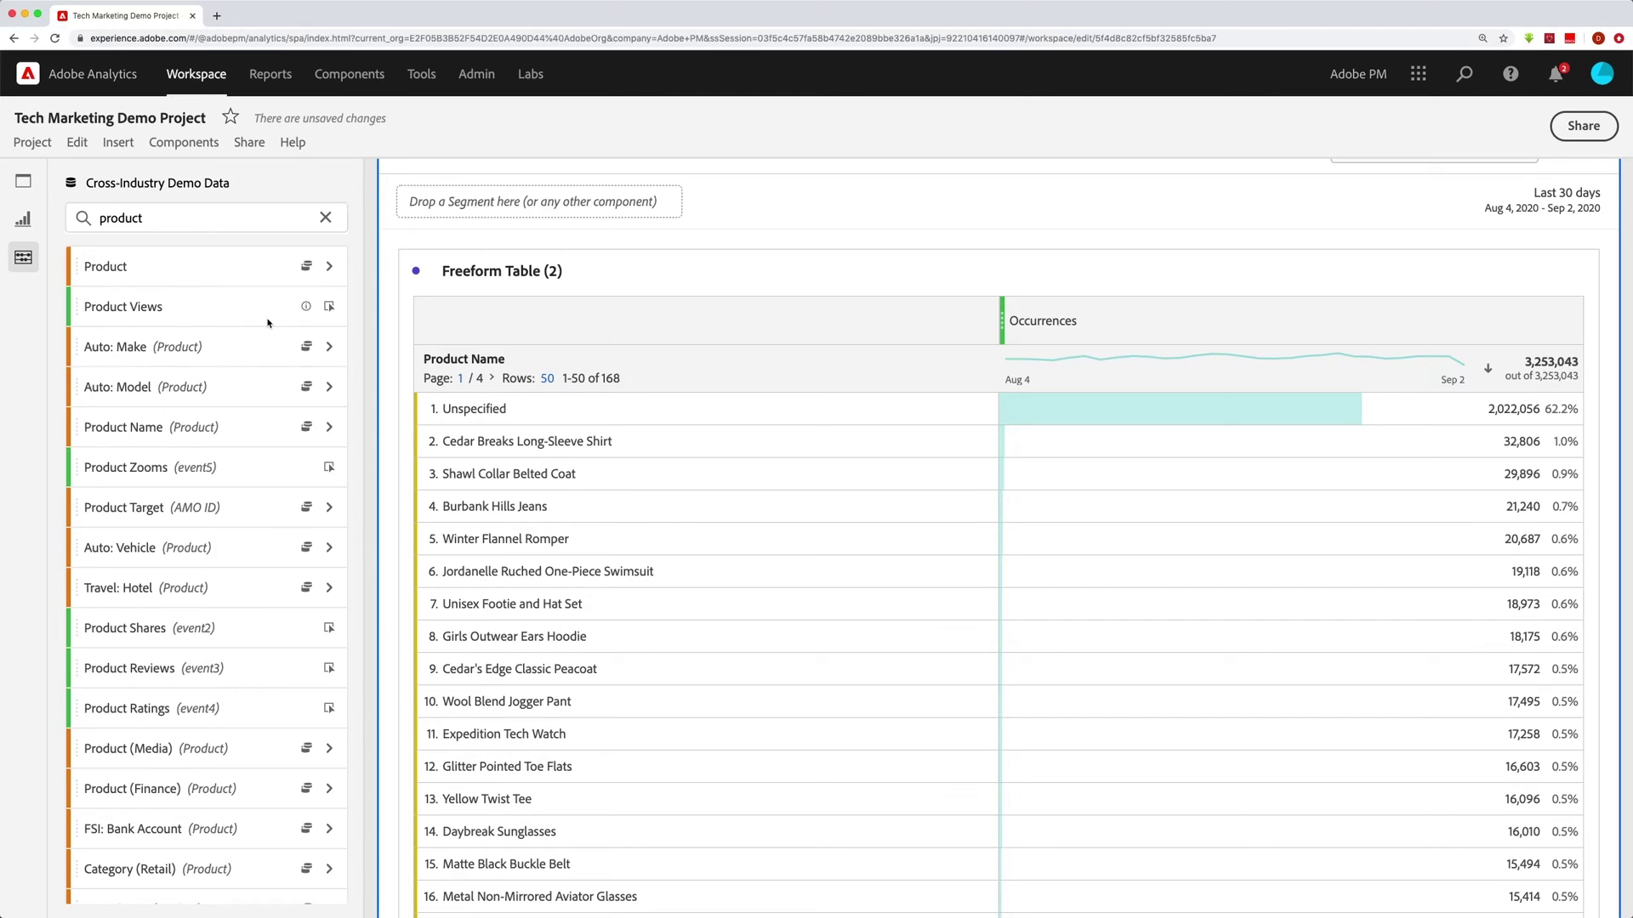
left_click(324, 217)
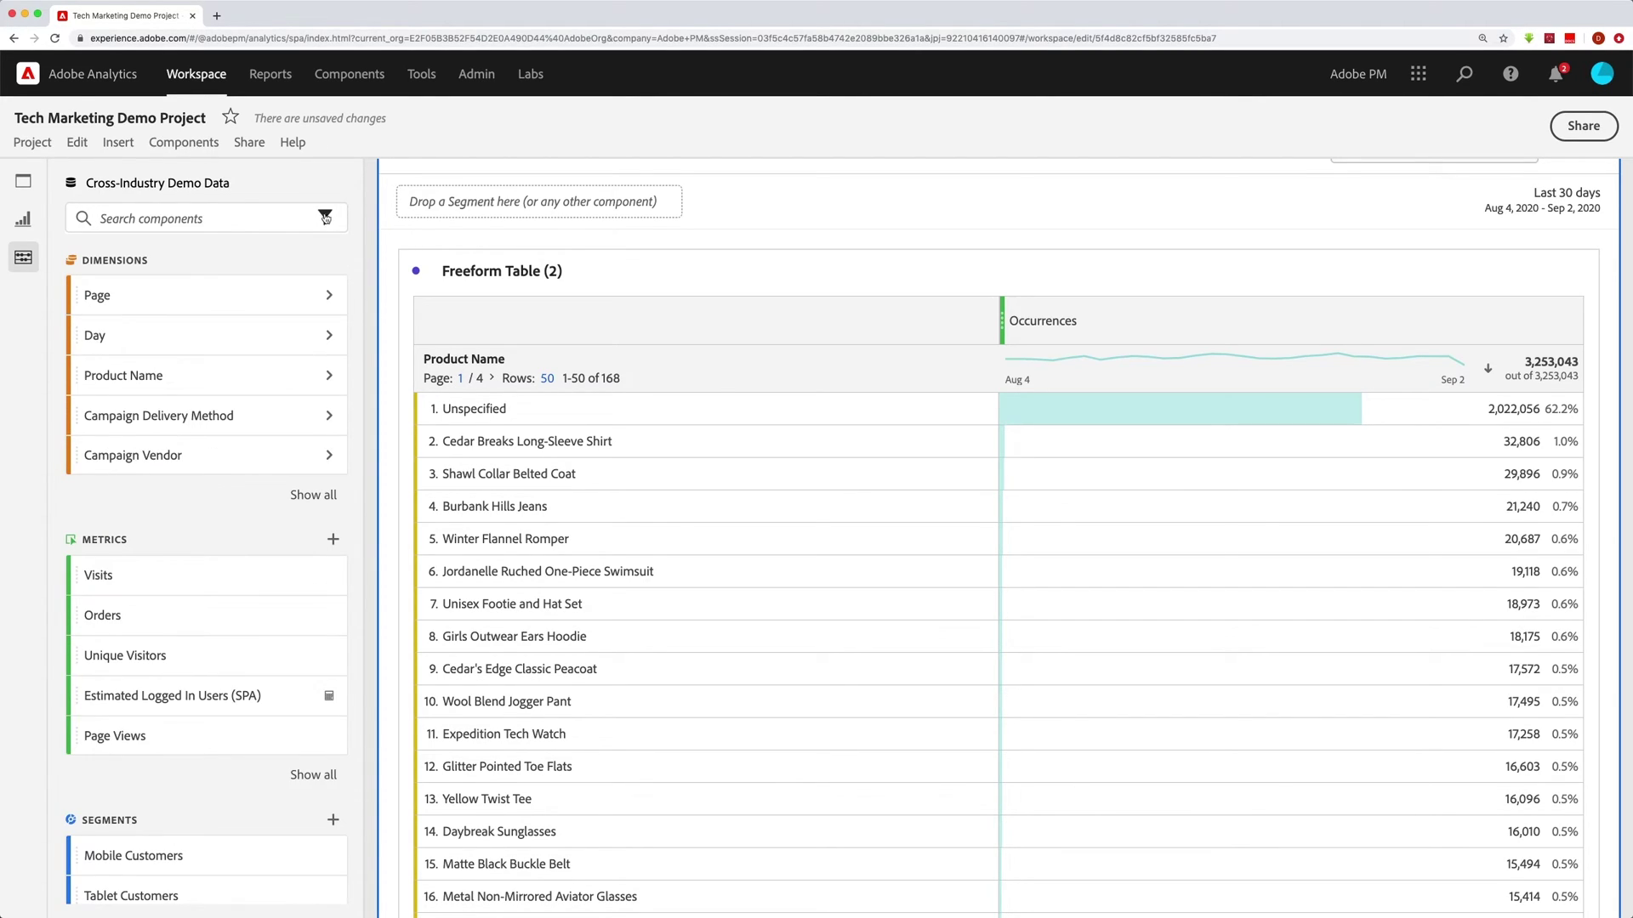
Filter the component list to show only segments and remove that filter again.
scroll(135, 646, "down", 5)
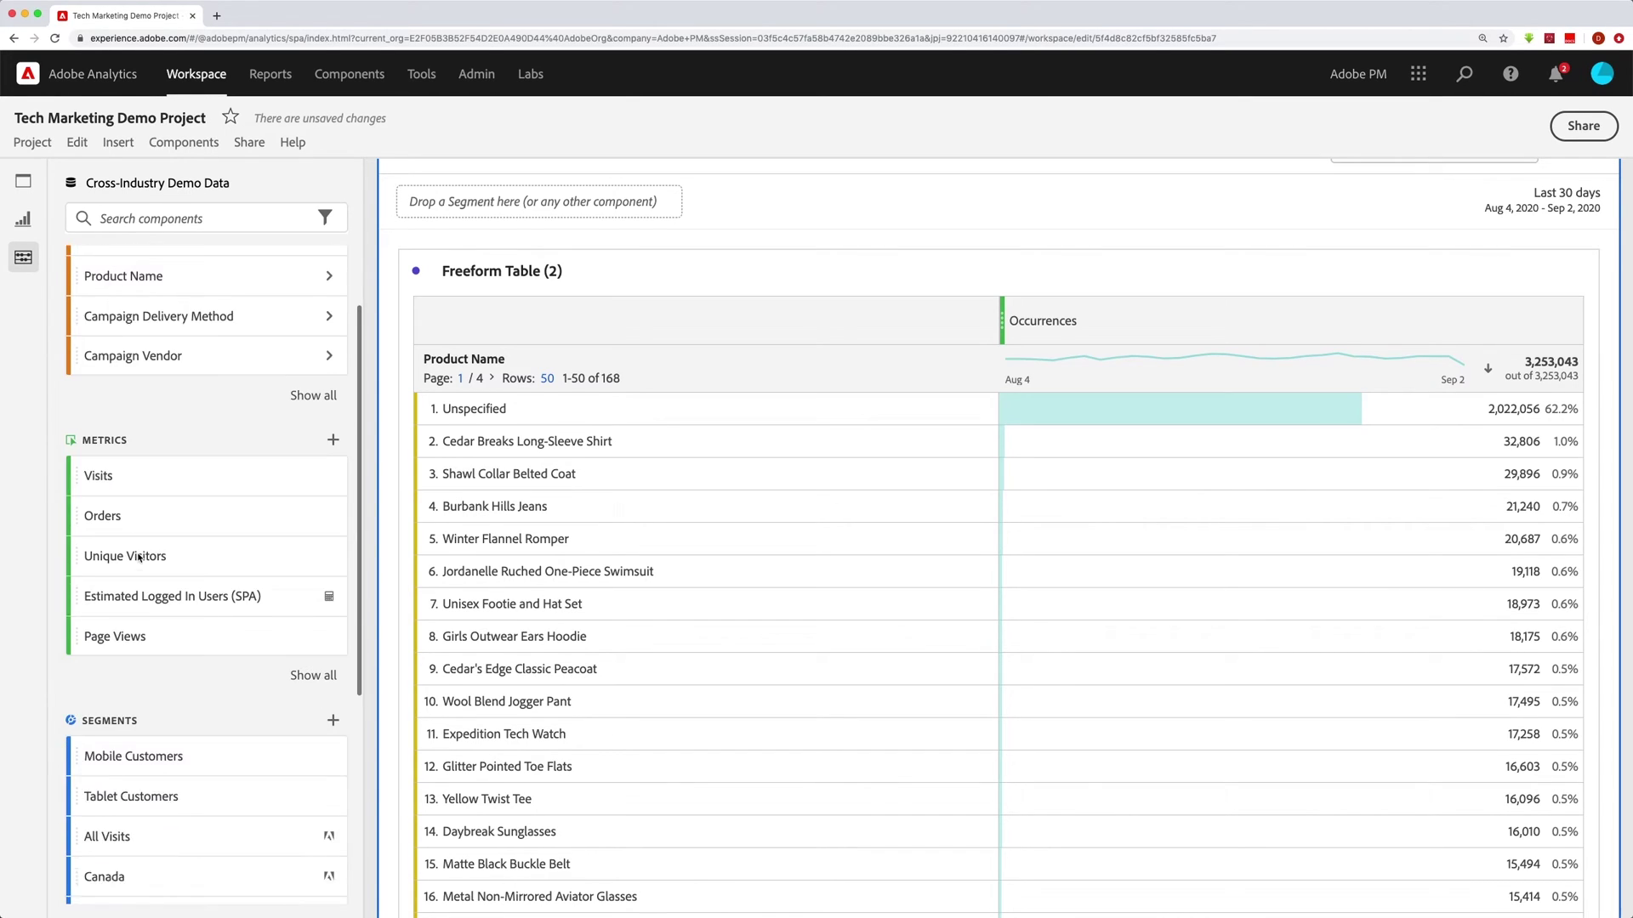
scroll(136, 697, "down", 3)
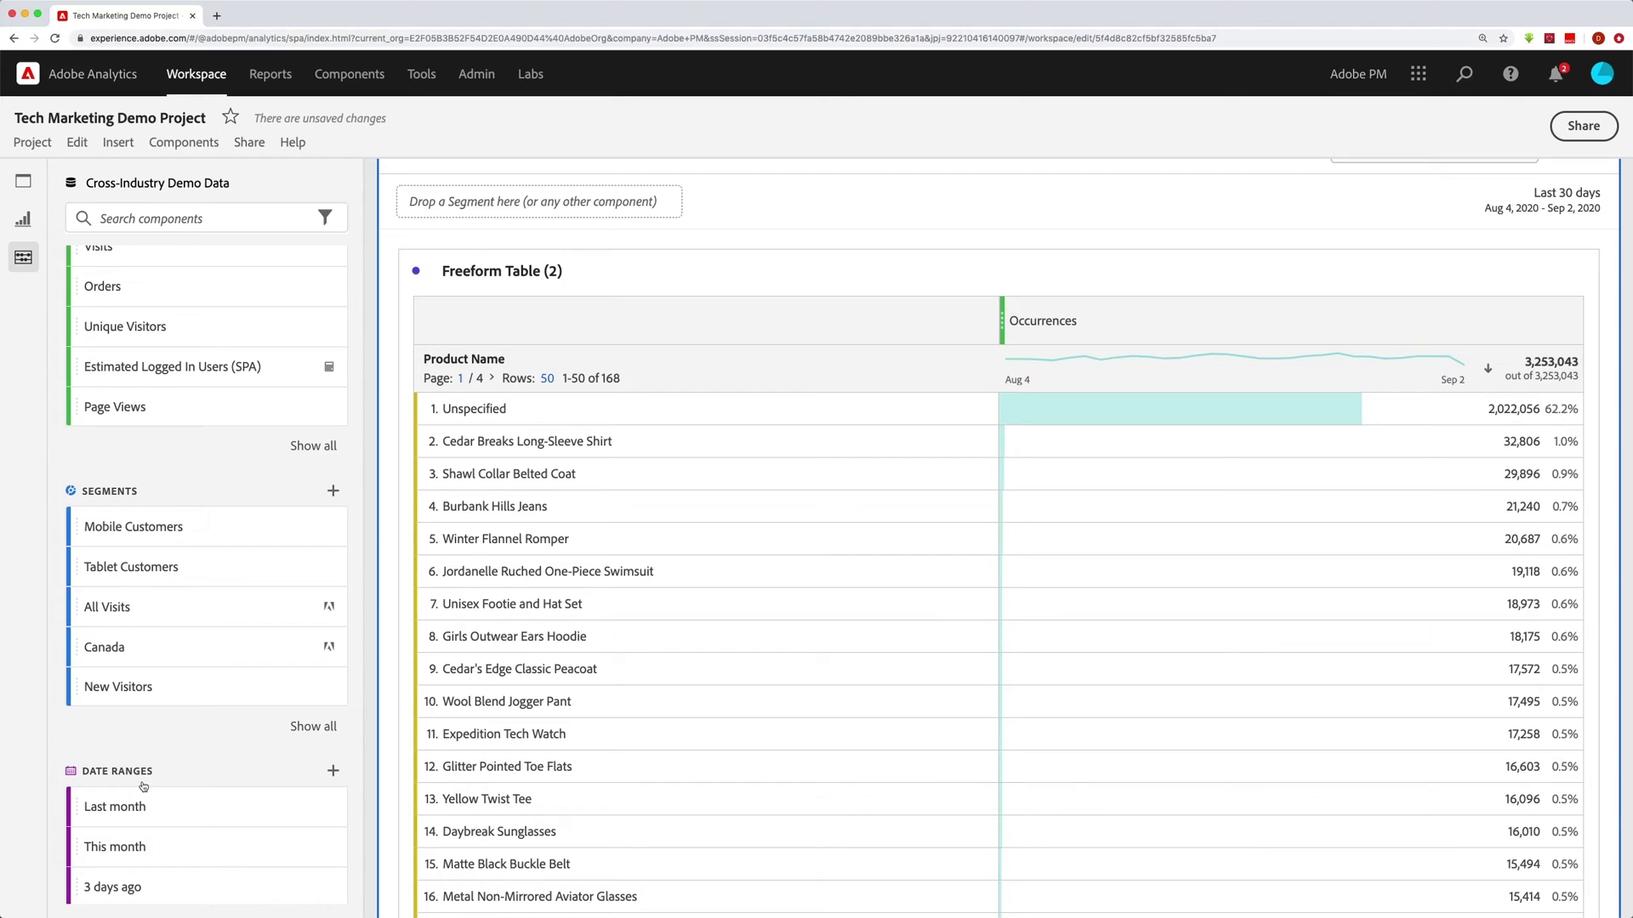
scroll(141, 521, "down", 2)
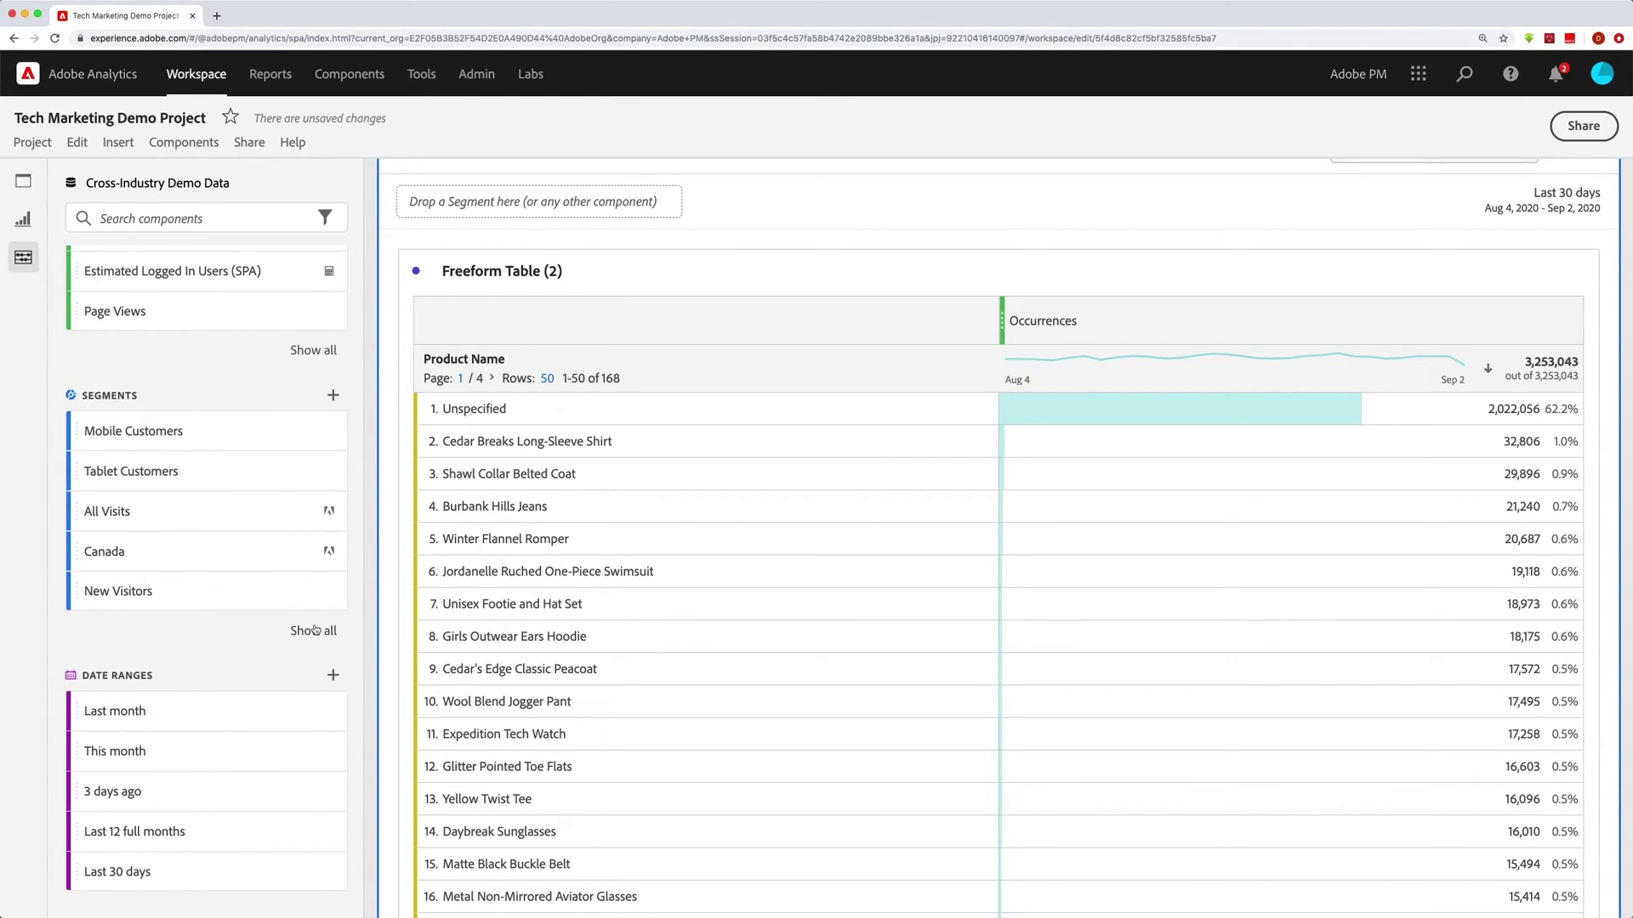
left_click(100, 397)
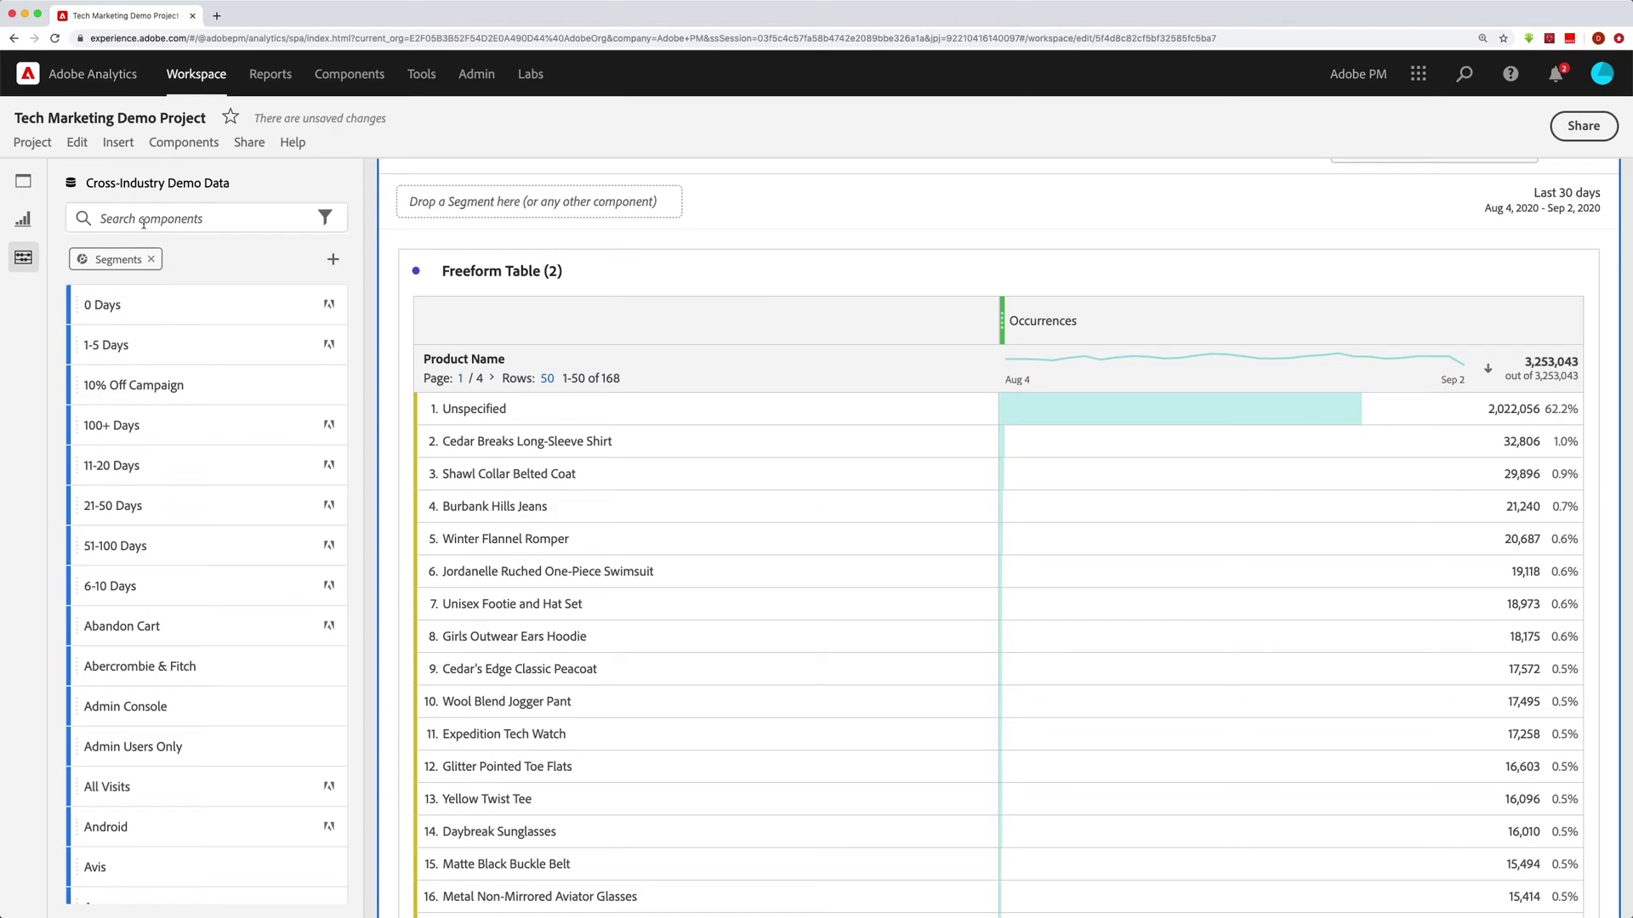
left_click(151, 260)
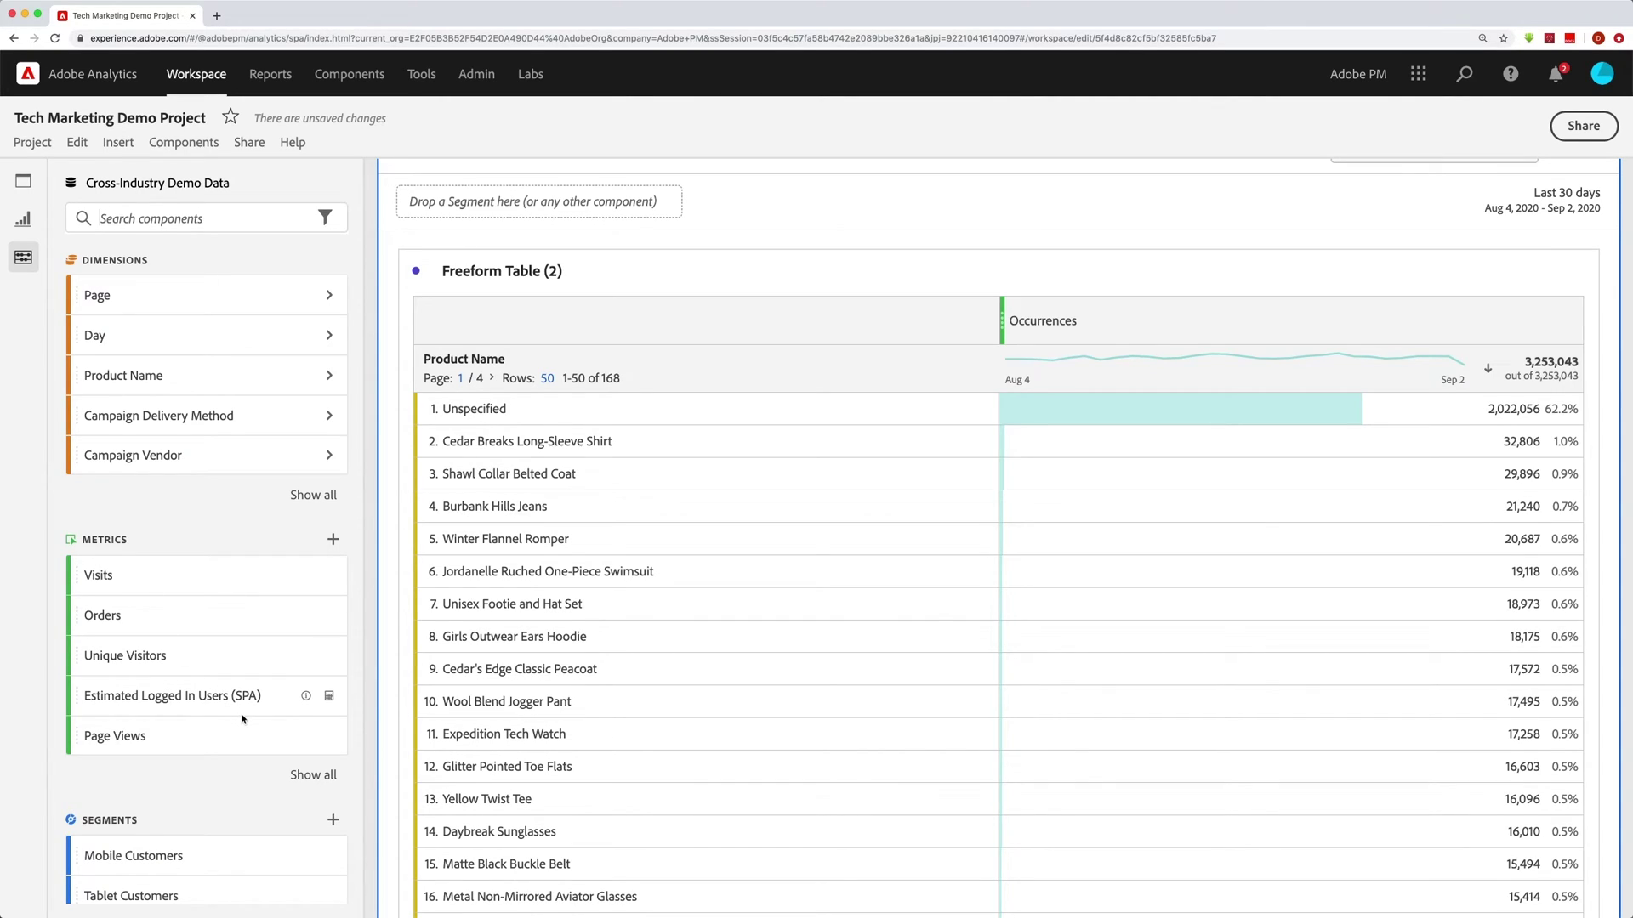
Review the metric, segment and date range sections and the option for creating a new metric.
left_click(178, 218)
mouse_move(330, 660)
scroll(130, 542, "down", 5)
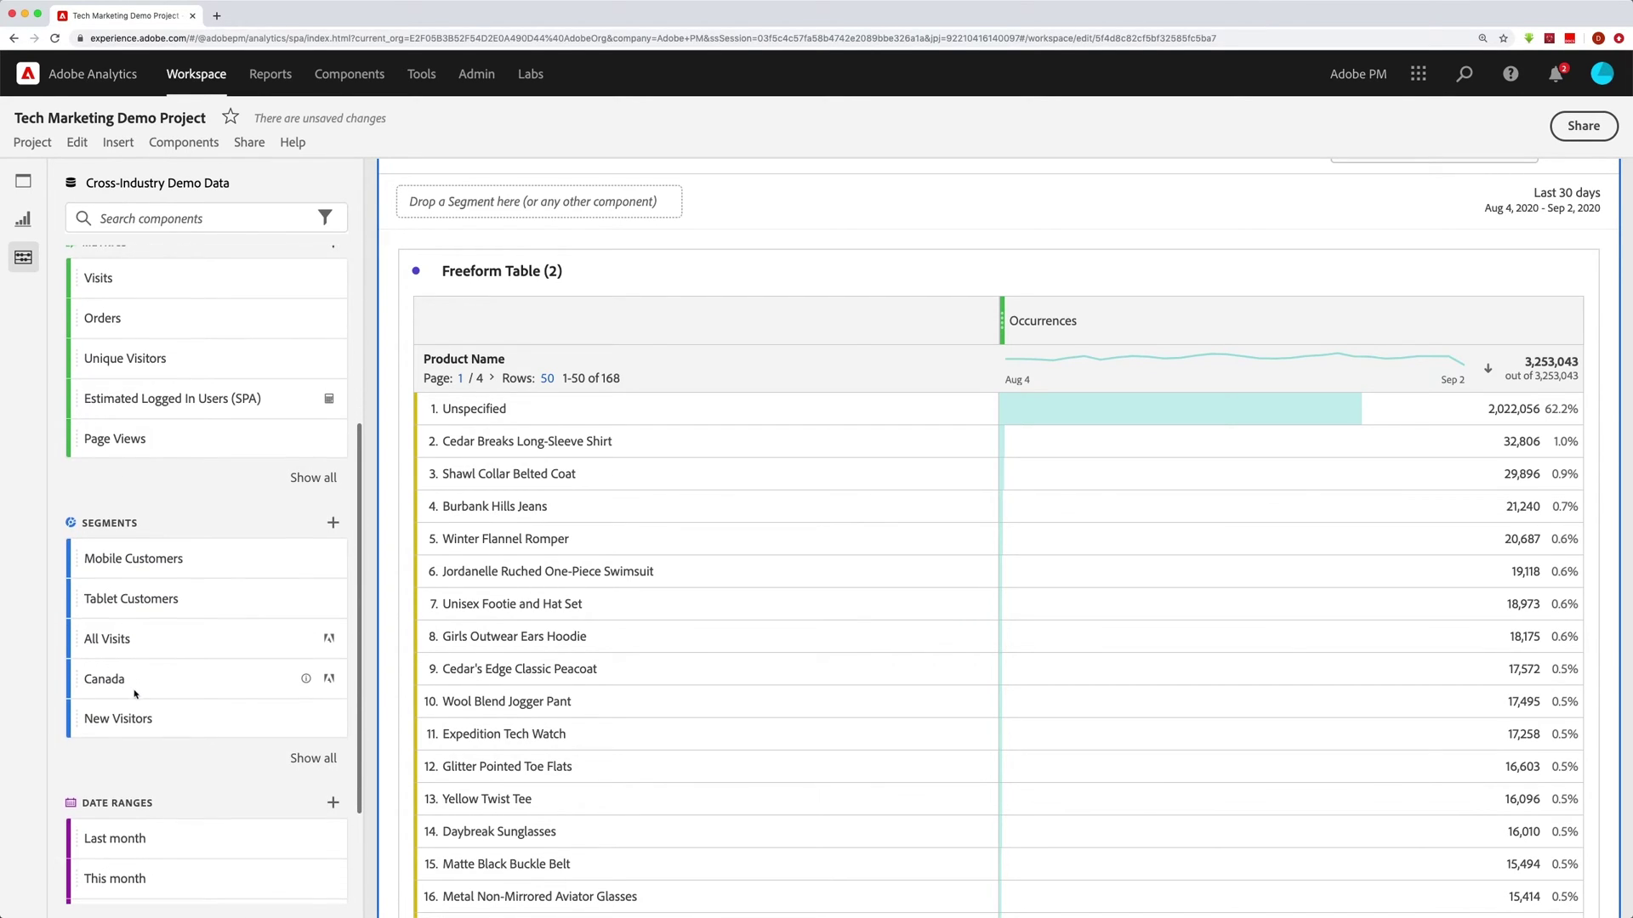
scroll(118, 808, "up", 1)
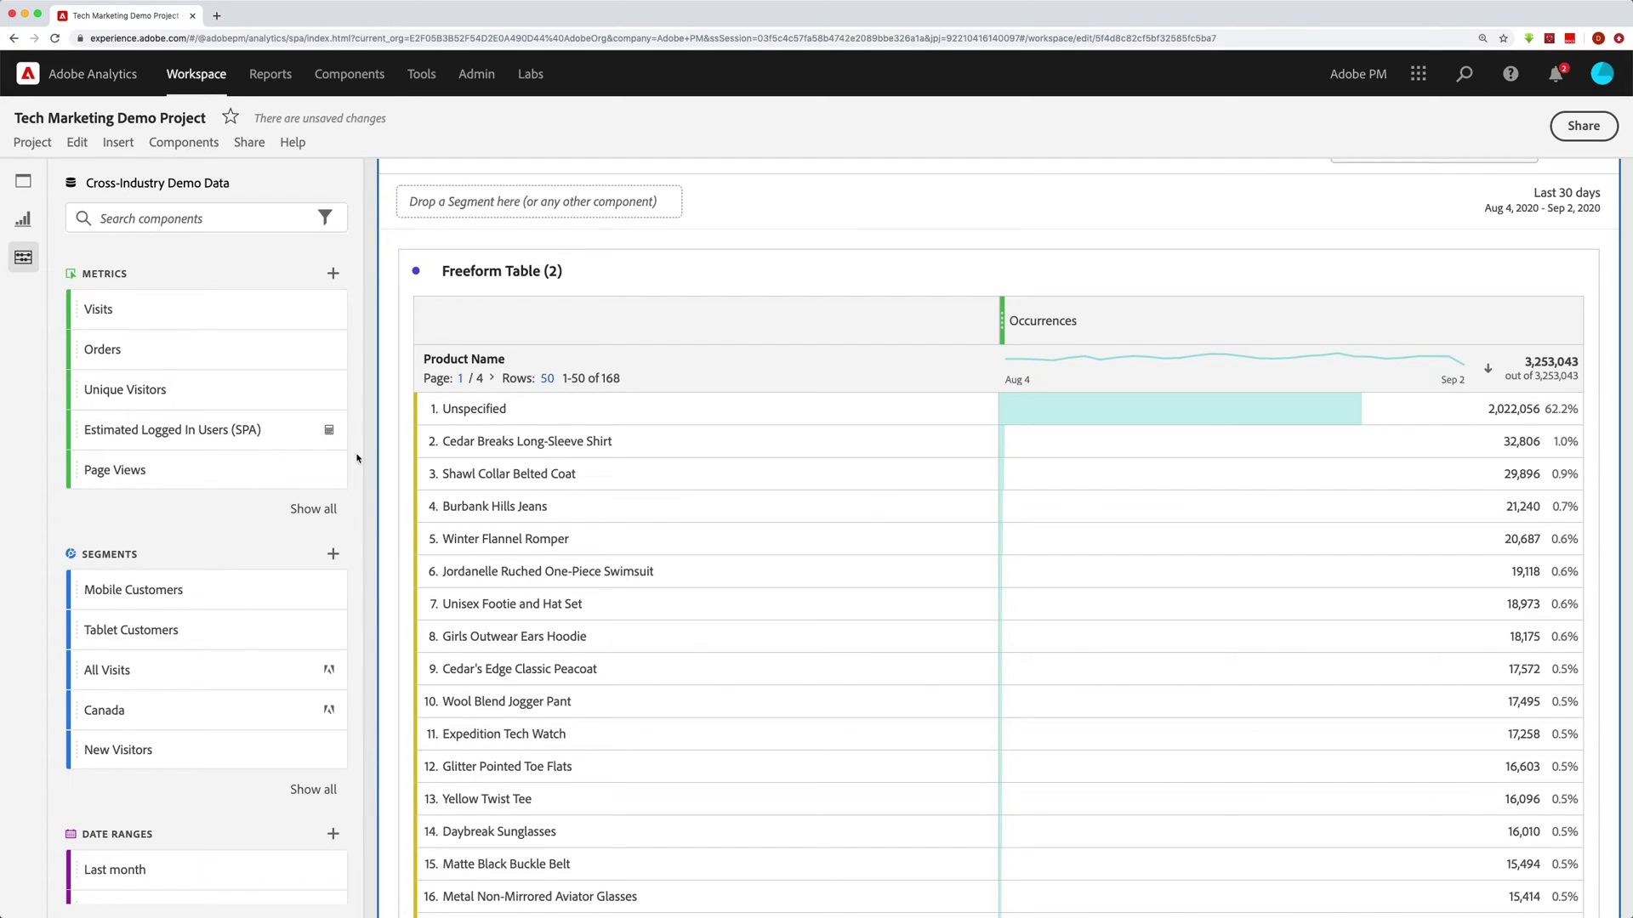
scroll(357, 458, "up", 1)
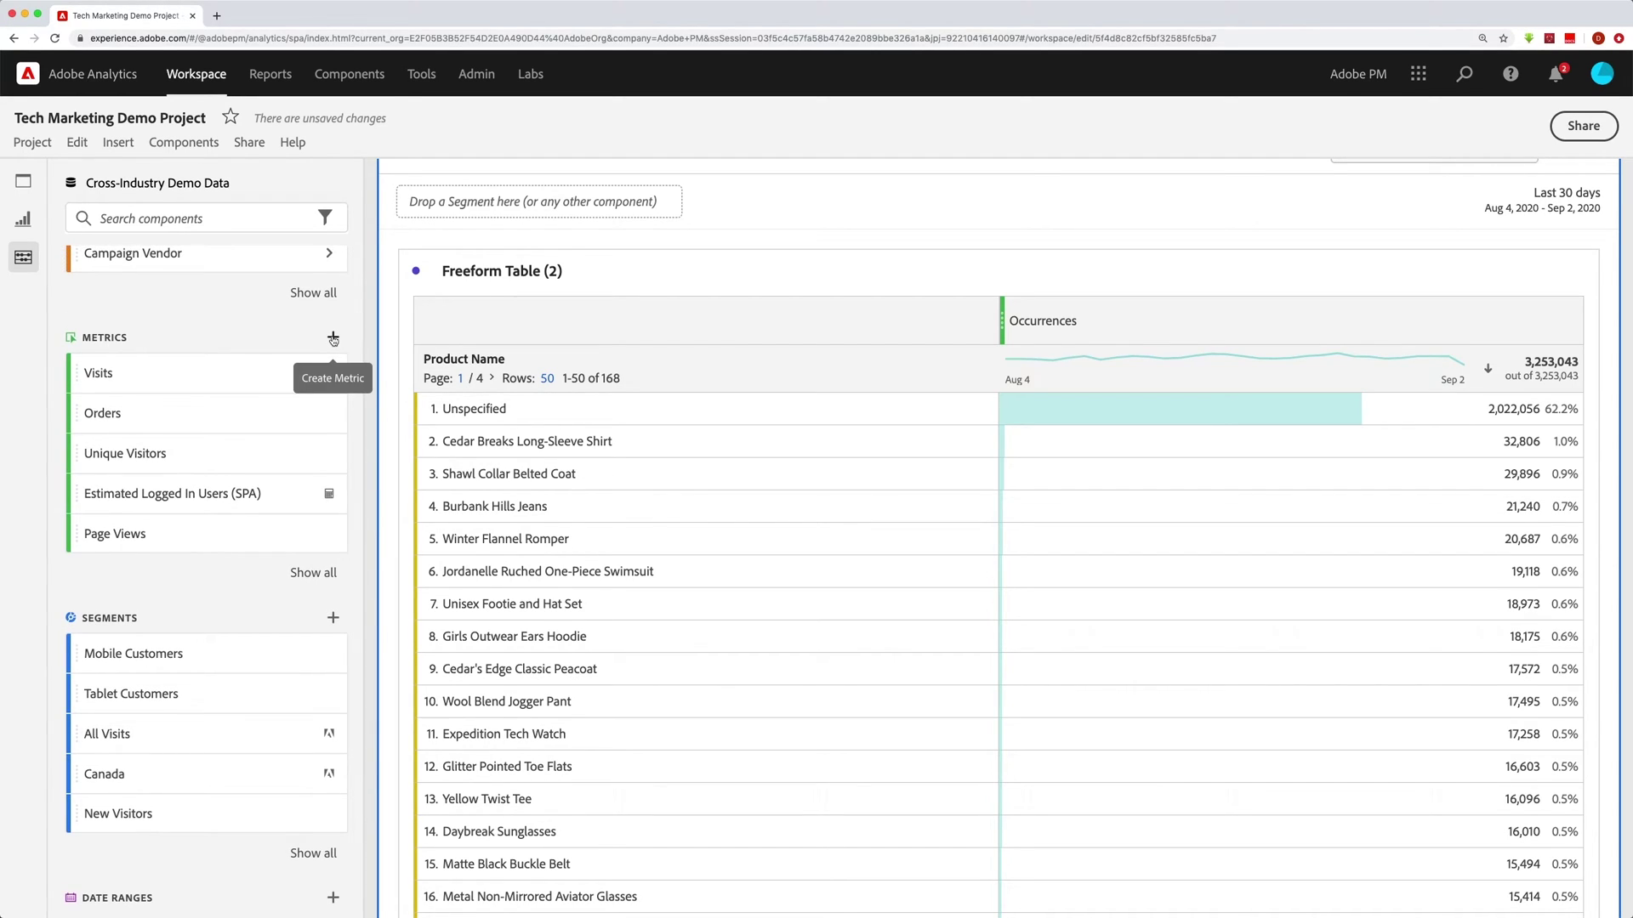
Start a new segment and title it Home Page Visitors.
scroll(332, 340, "up", 3)
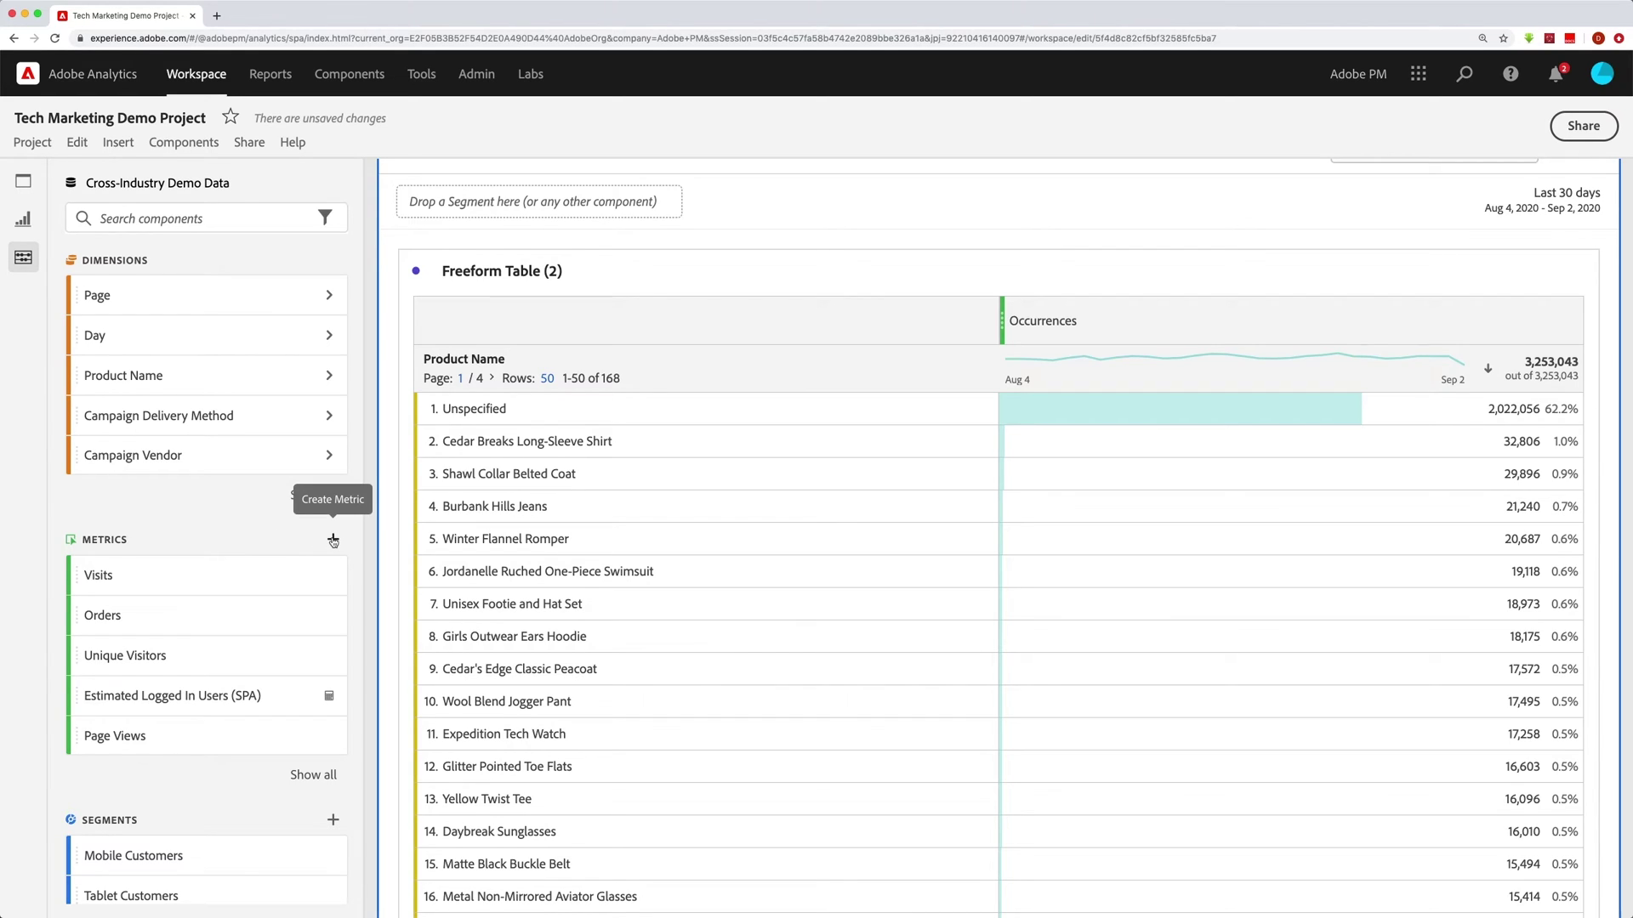
scroll(332, 540, "down", 3)
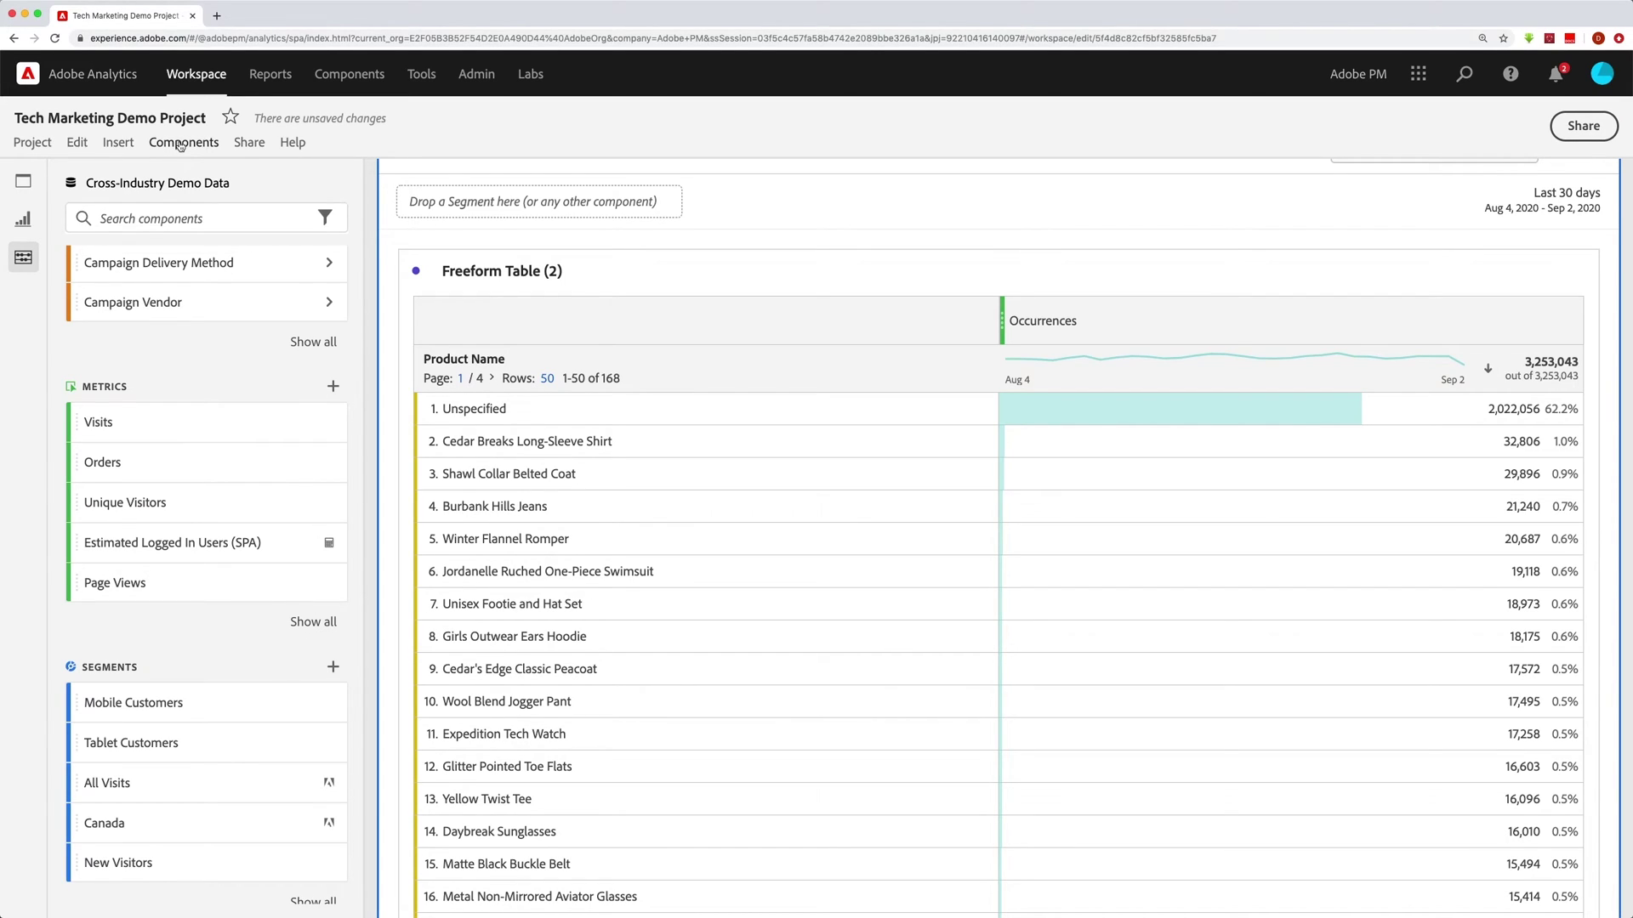
left_click(181, 145)
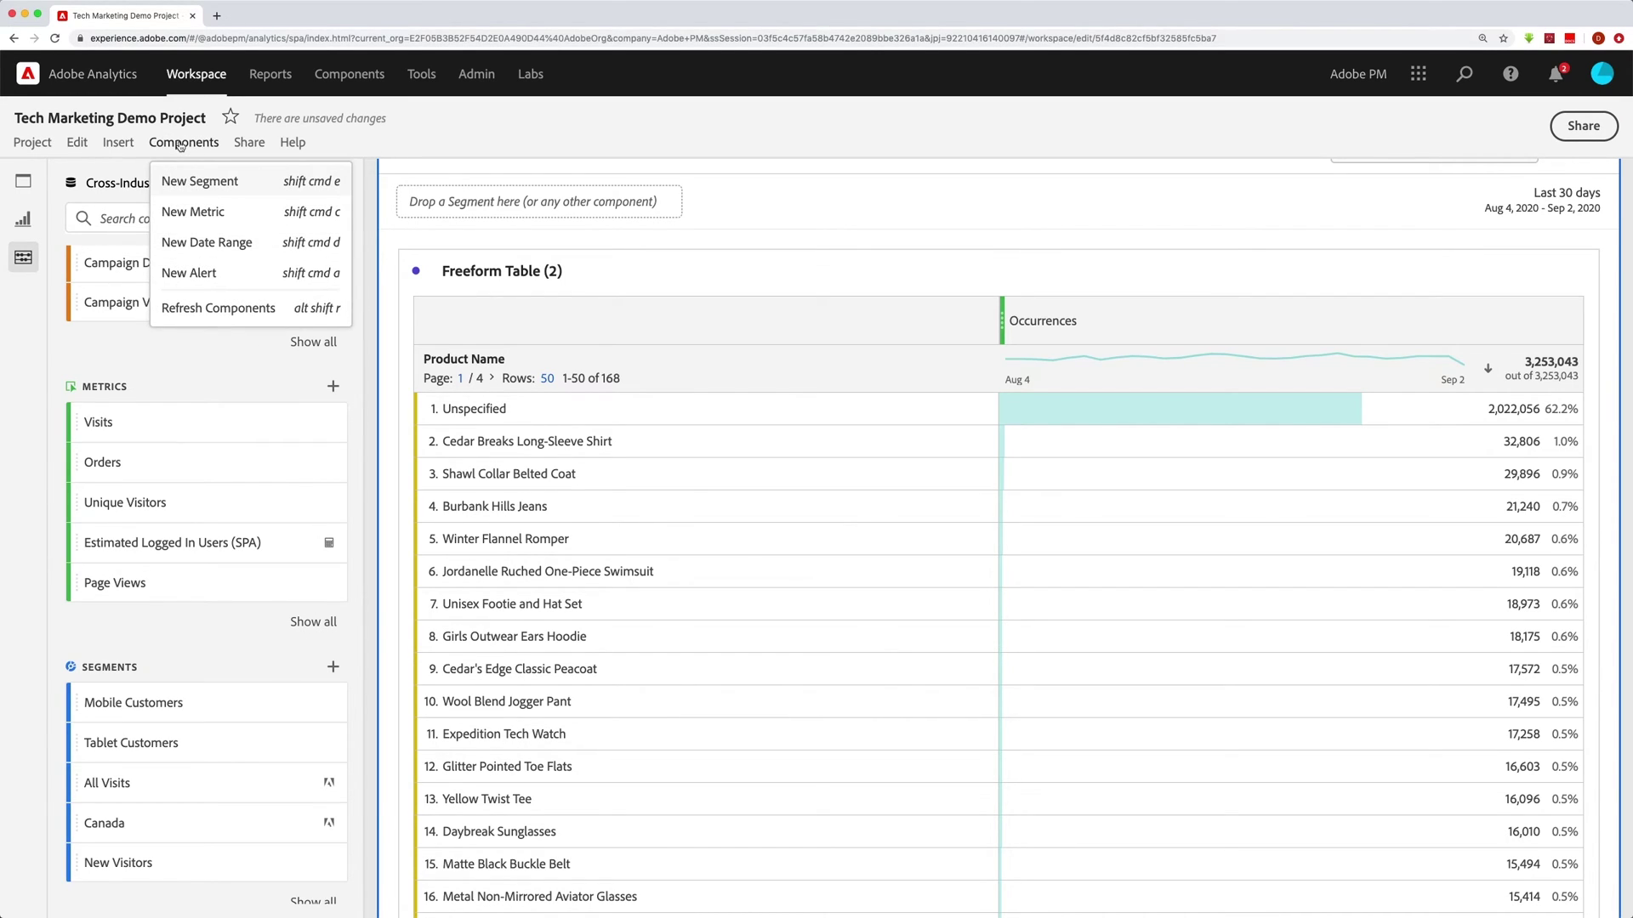
left_click(322, 185)
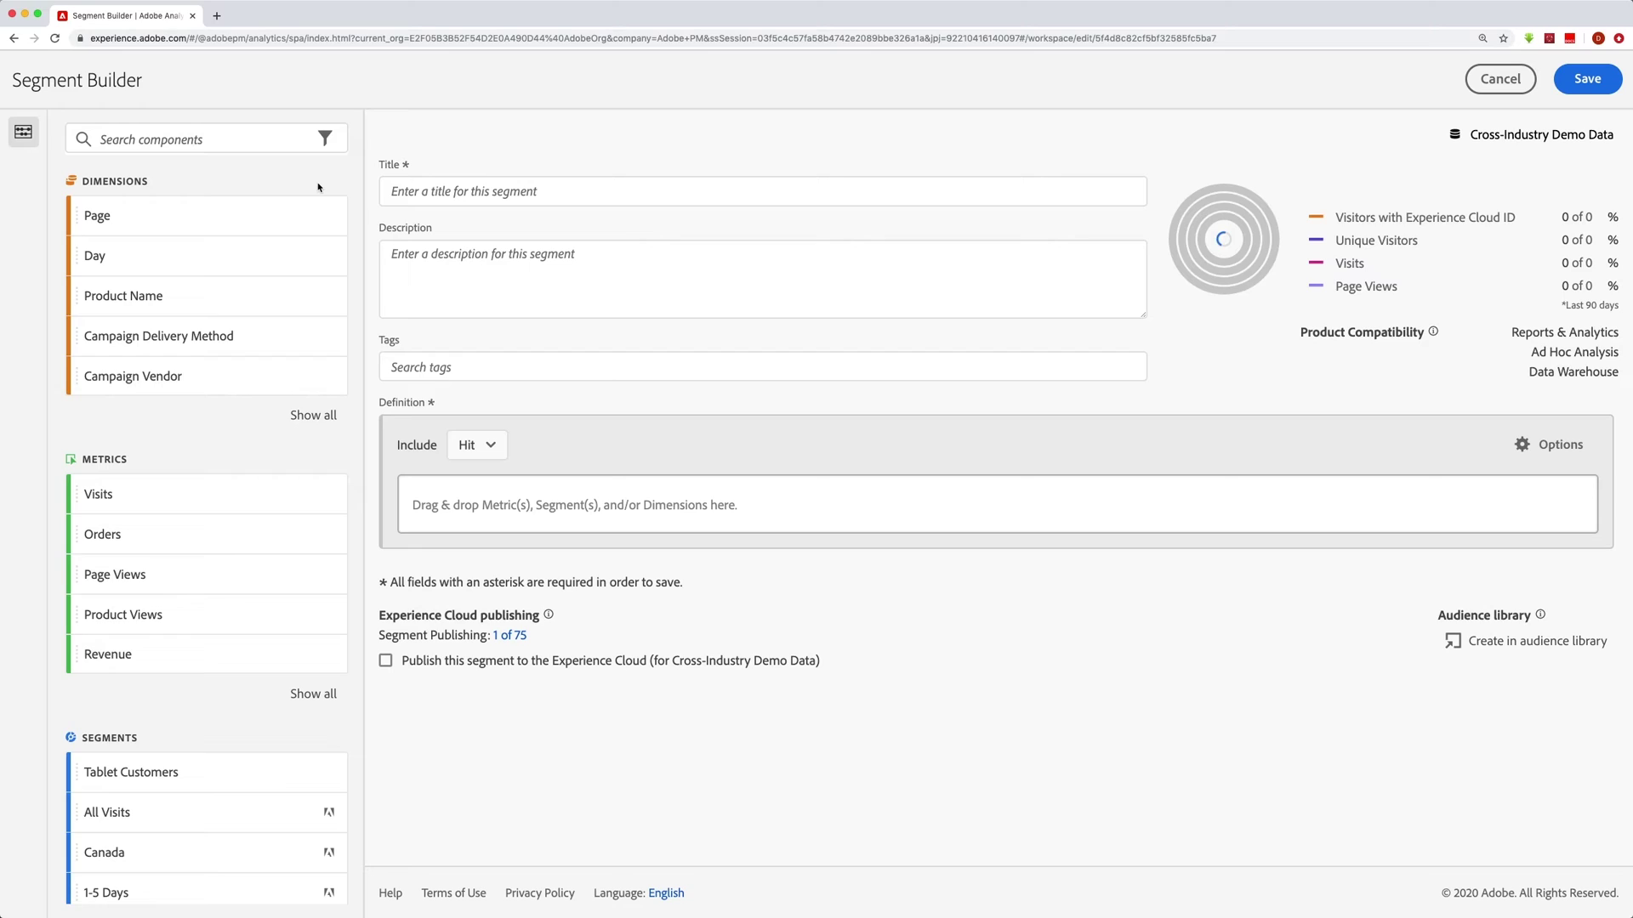
left_click(431, 192)
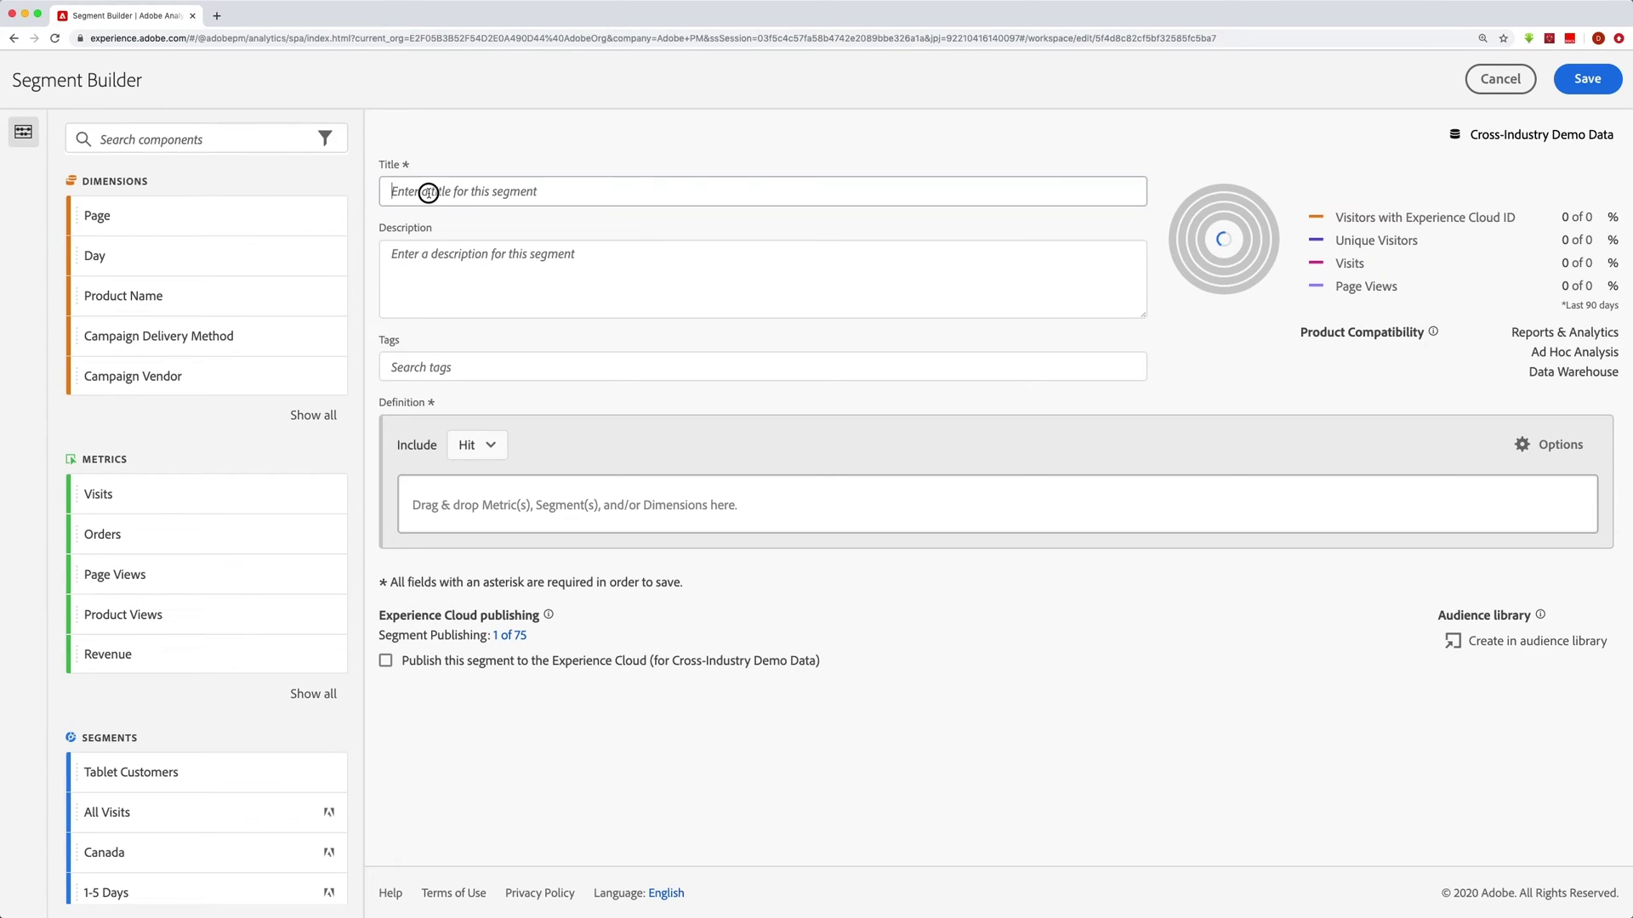
type("HOme")
key("BackSpace")
key("BackSpace")
key("BackSpace")
key("BackSpace")
type("om")
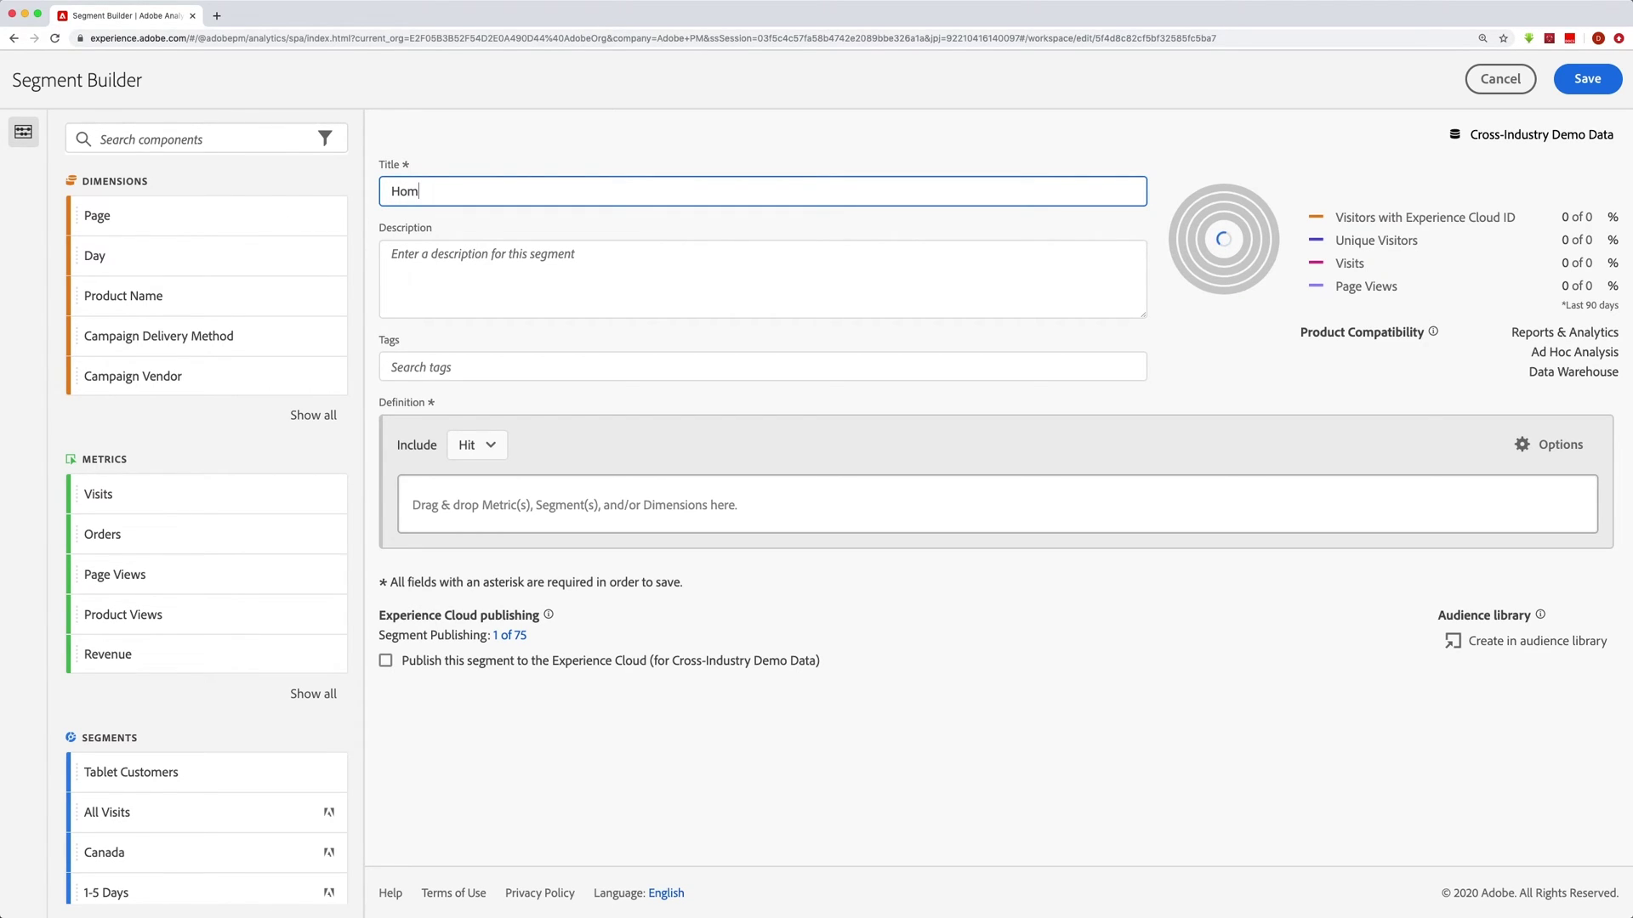
type("e Page Visitors")
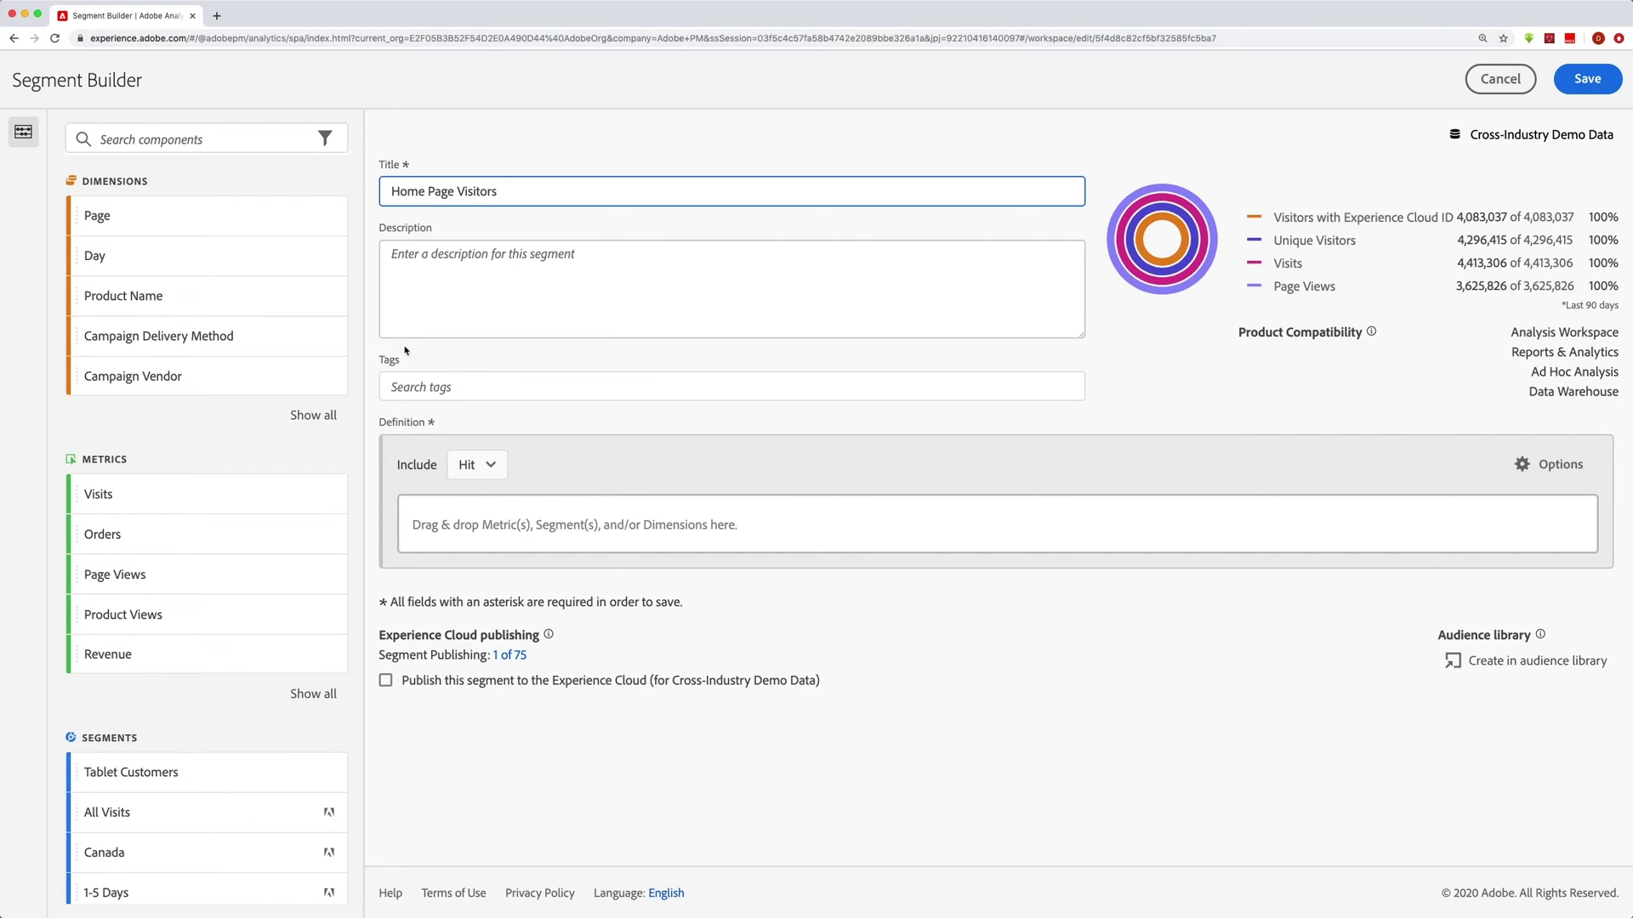
Define the segment at Visitor level with the condition Page equals home, and save it.
left_click(475, 466)
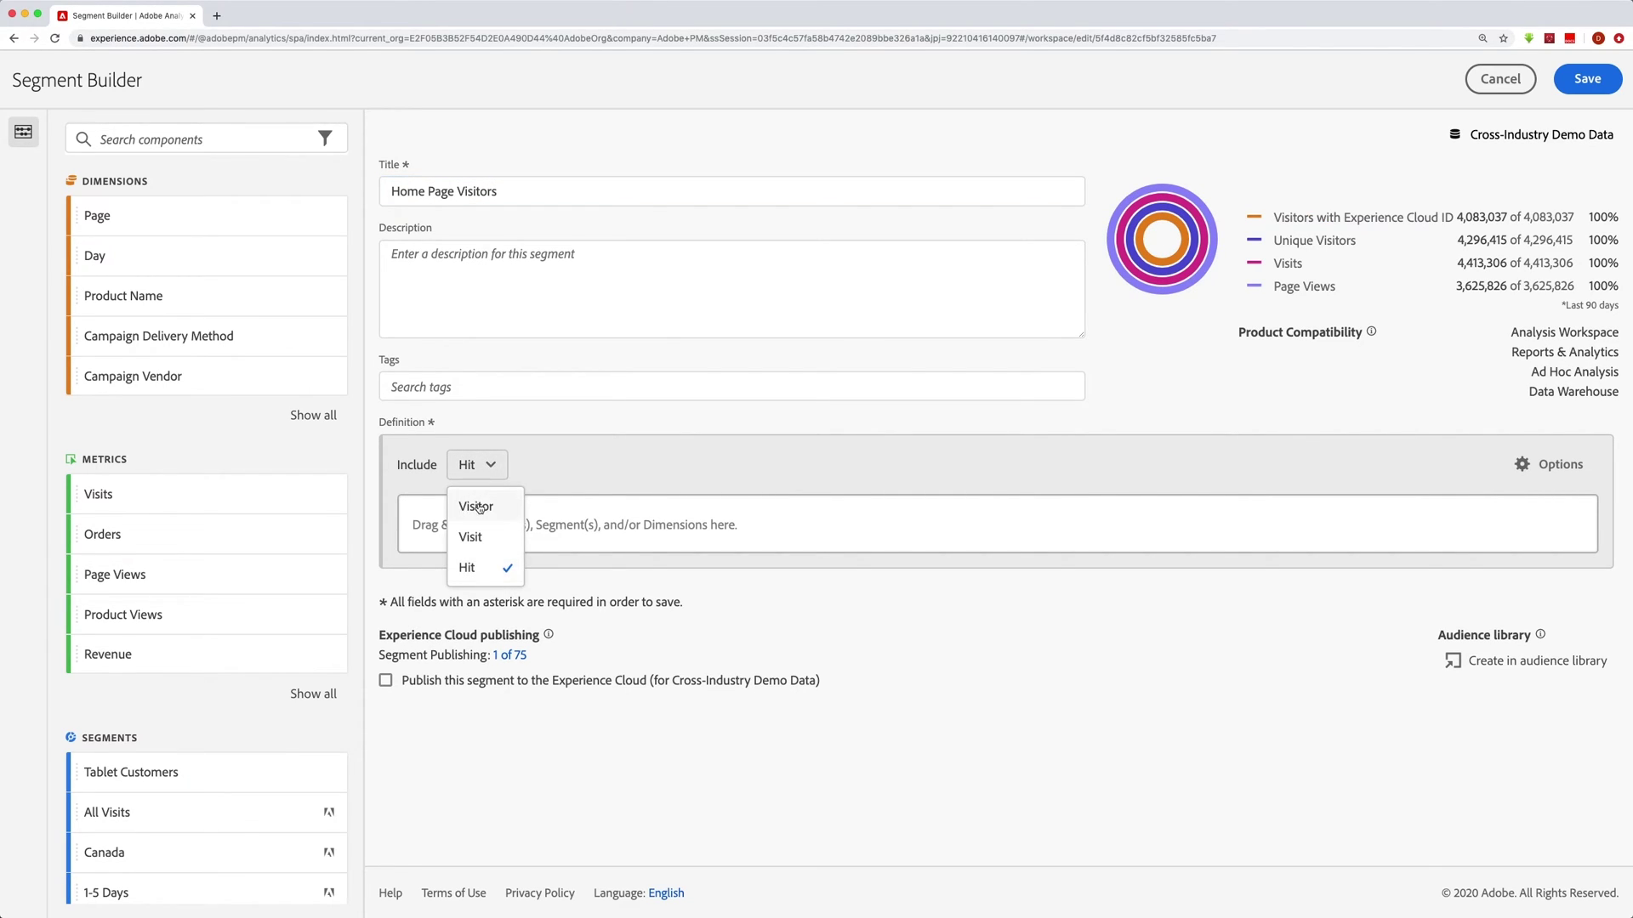
left_click(478, 508)
left_click_drag(114, 218, 472, 516)
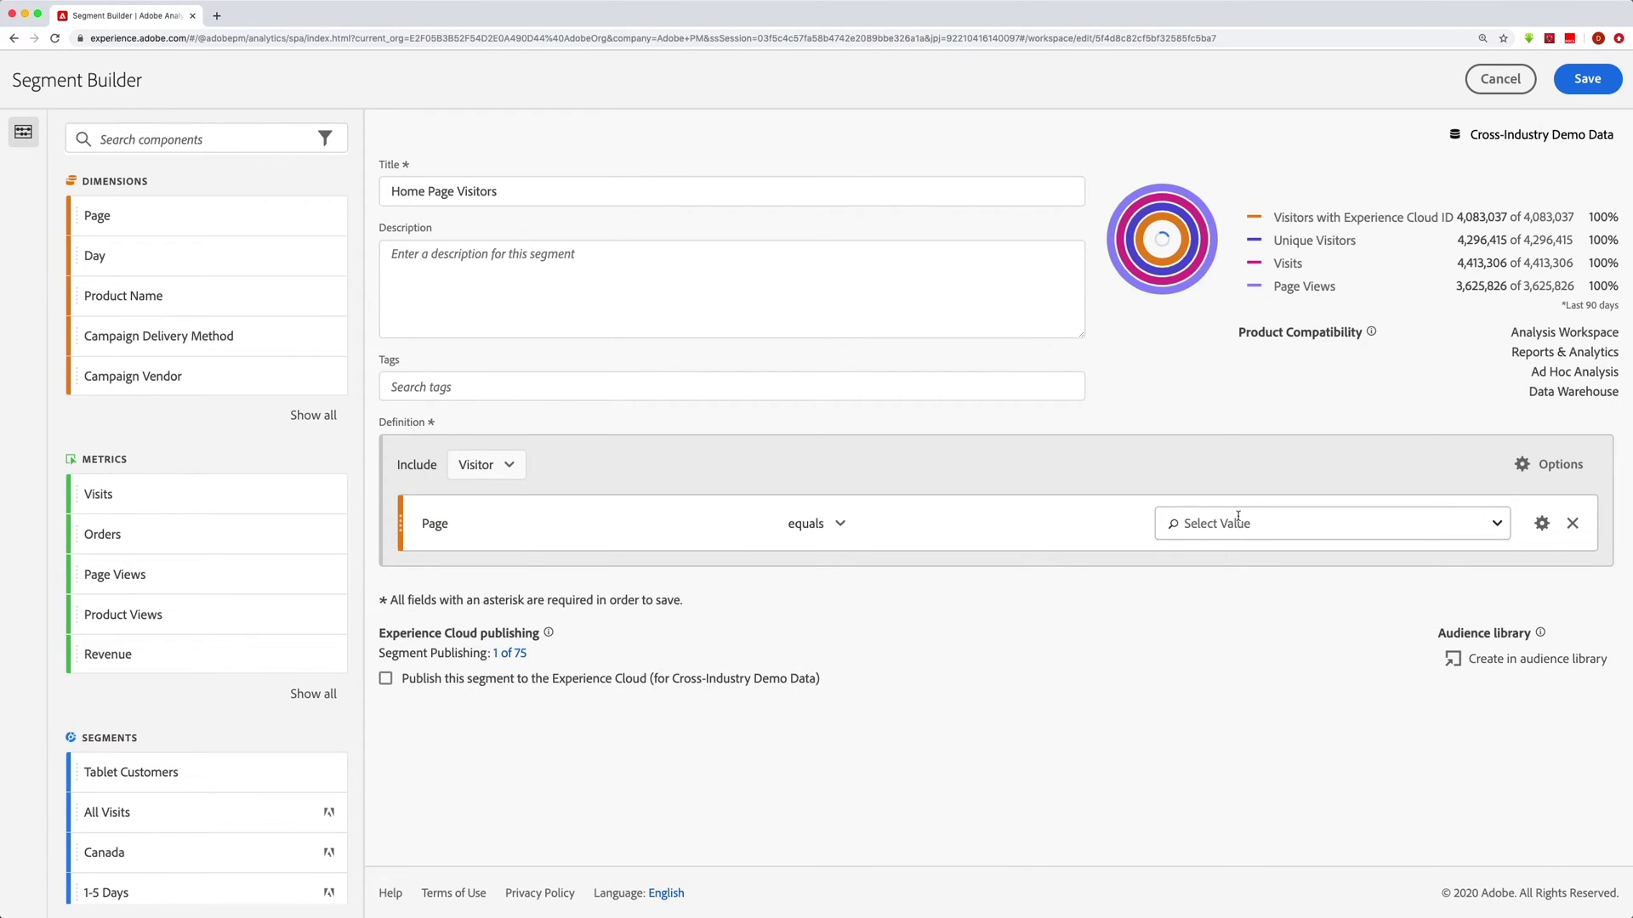
left_click(1238, 520)
left_click(1188, 557)
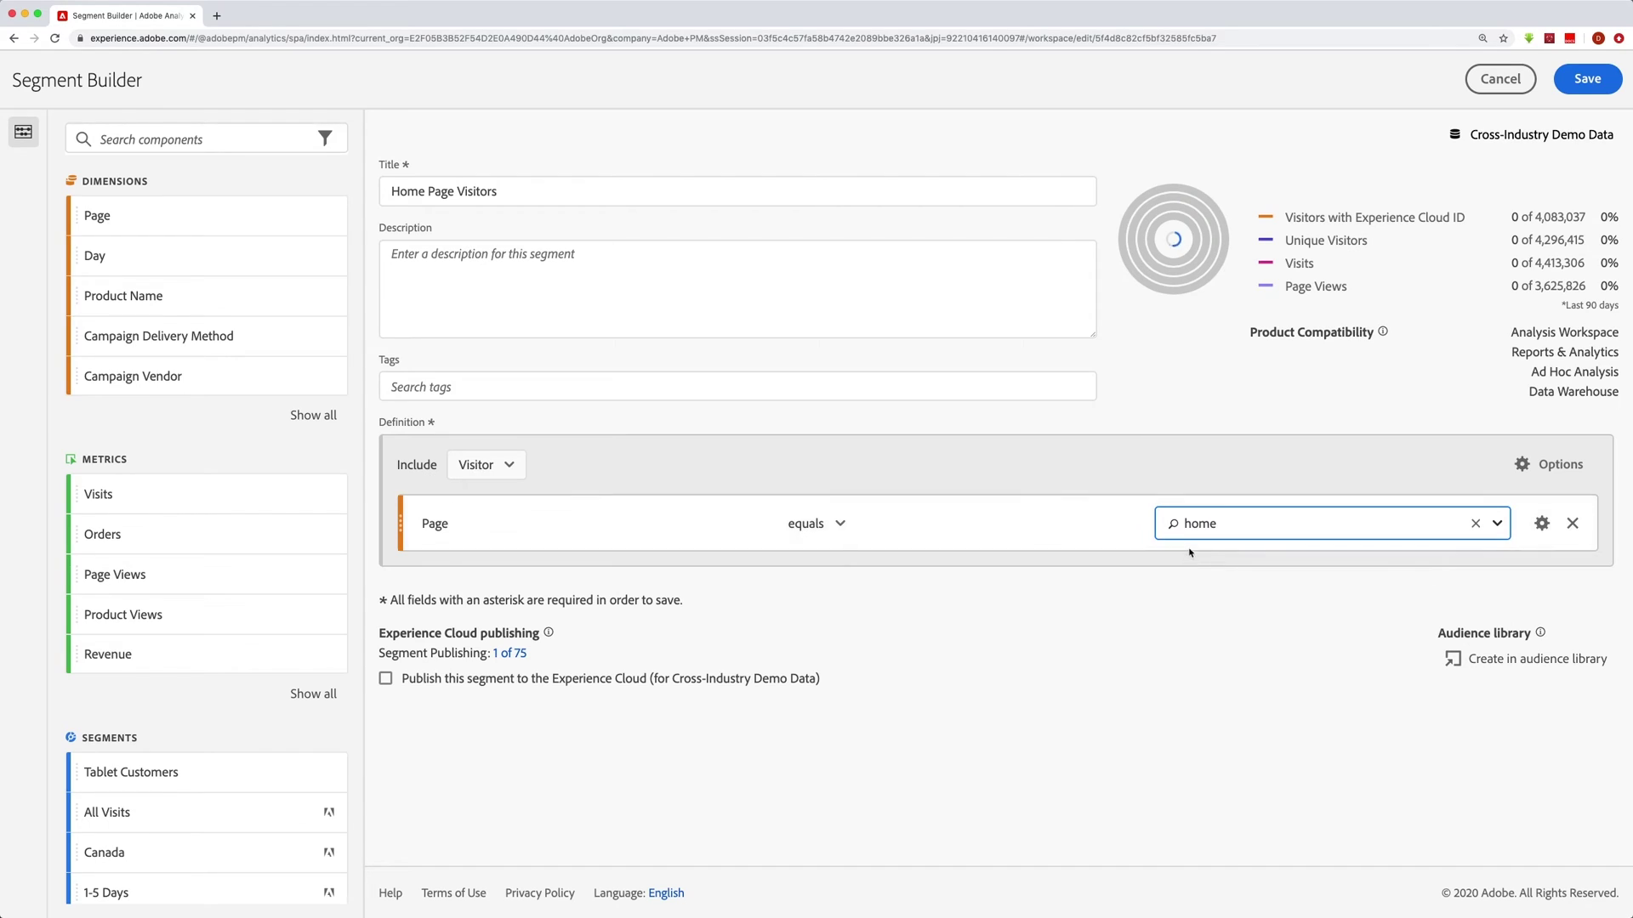
left_click(1586, 79)
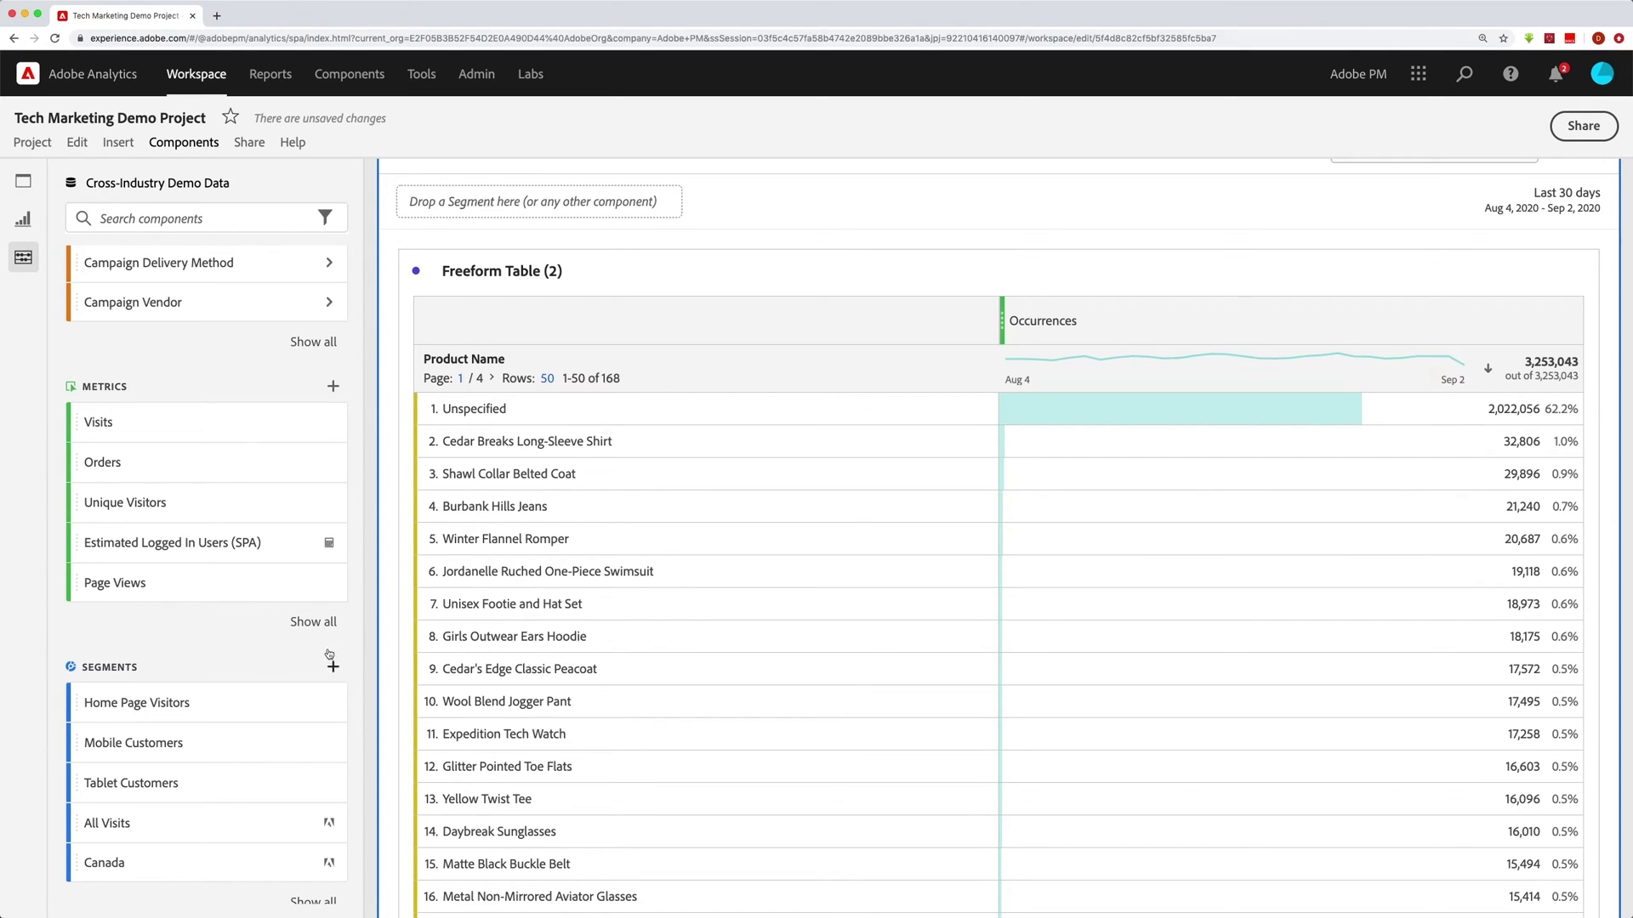
Add the Visits and Unique Visitors metrics together as columns before Occurrences in the Product Name freeform table.
scroll(524, 247, "up", 1)
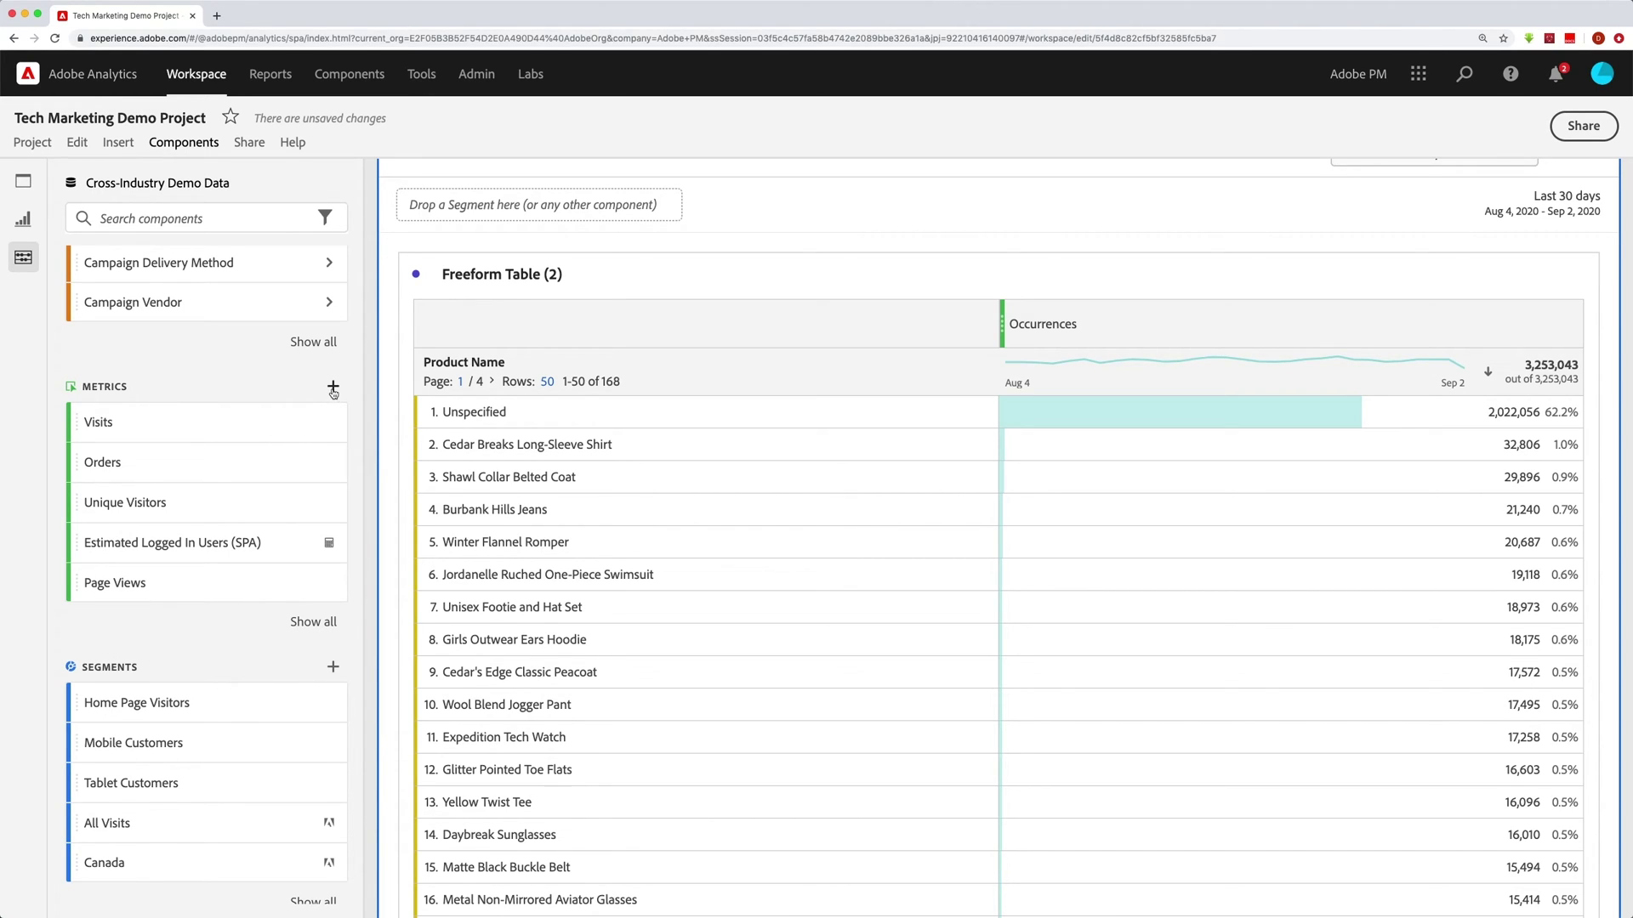
scroll(333, 393, "down", 1)
scroll(332, 393, "down", 3)
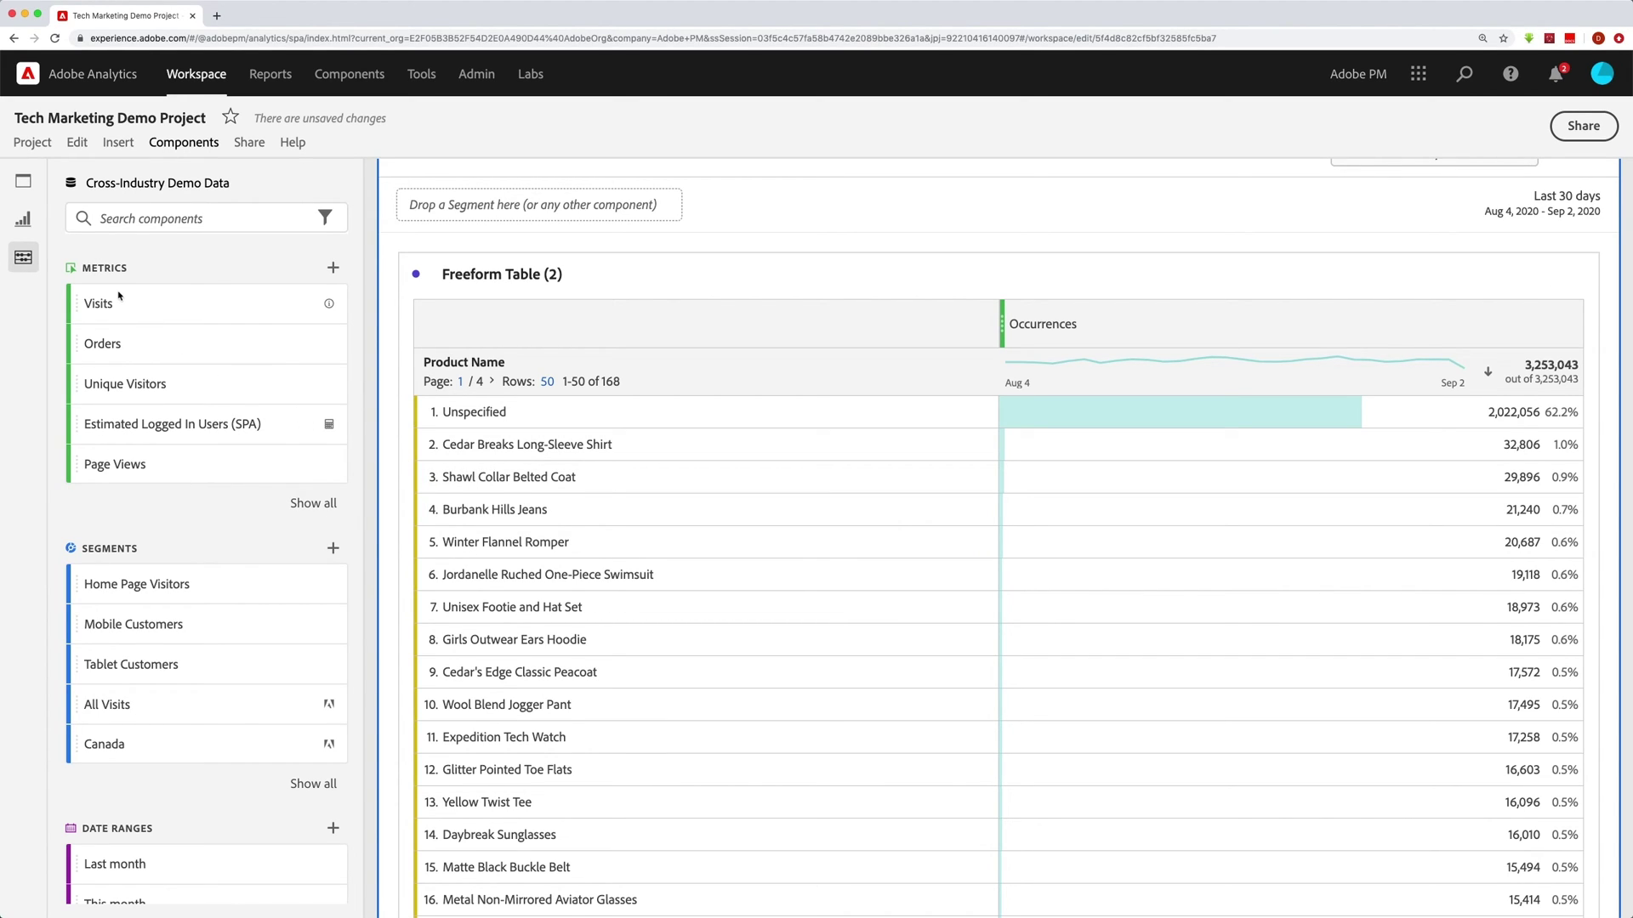
left_click_drag(96, 304, 112, 316)
left_click(174, 318)
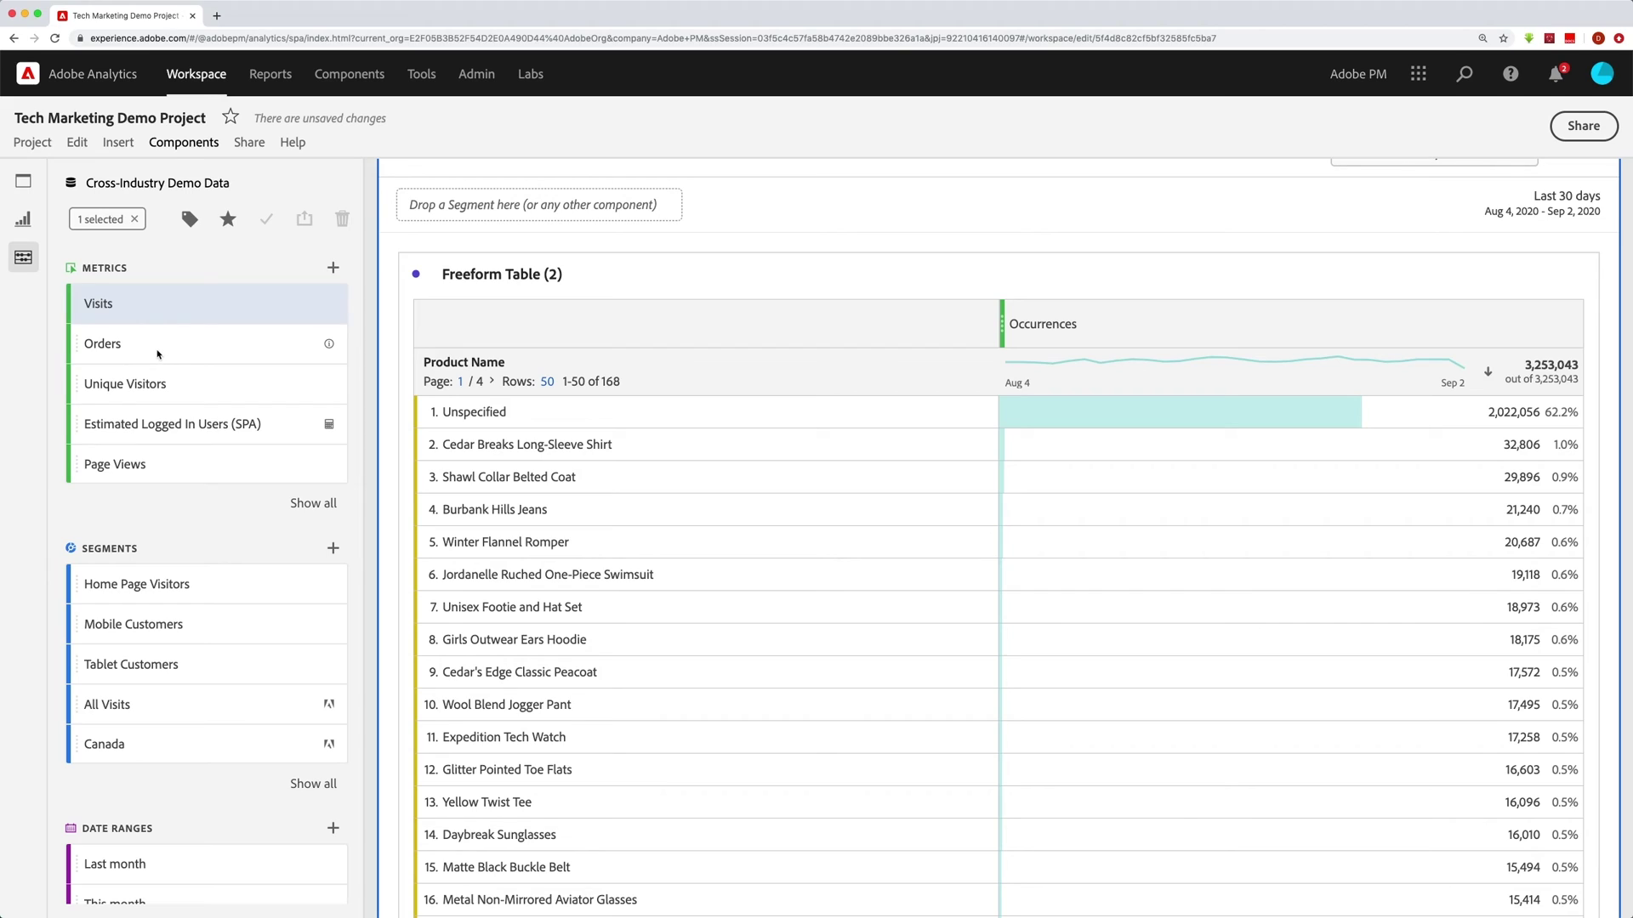
left_click(186, 391, "super")
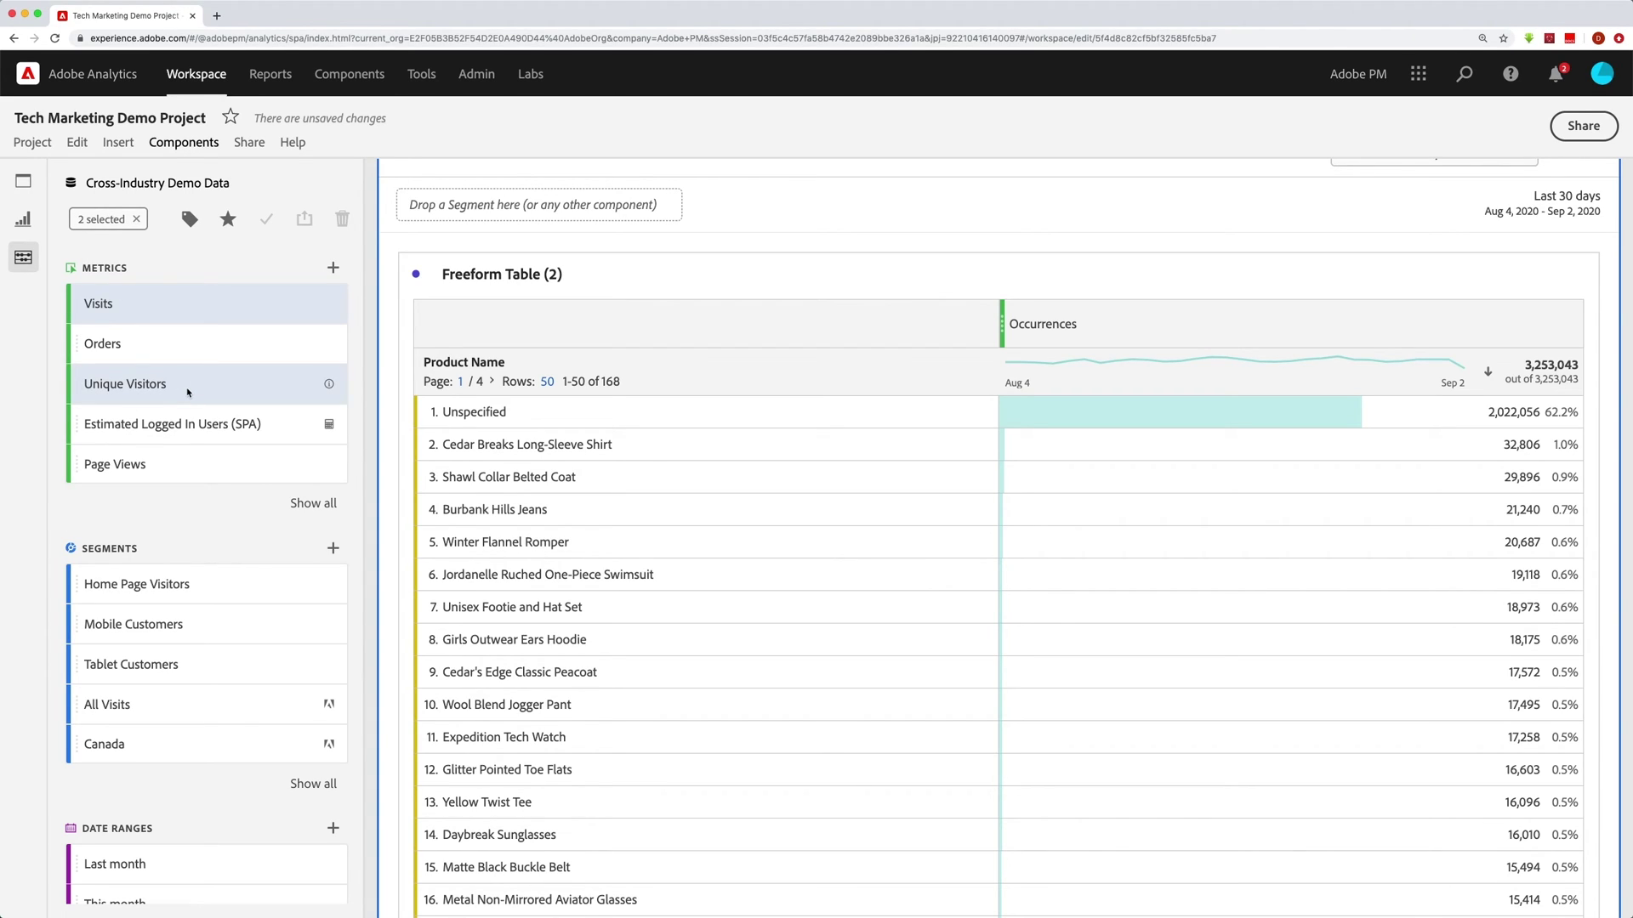
left_click_drag(178, 388, 1002, 324)
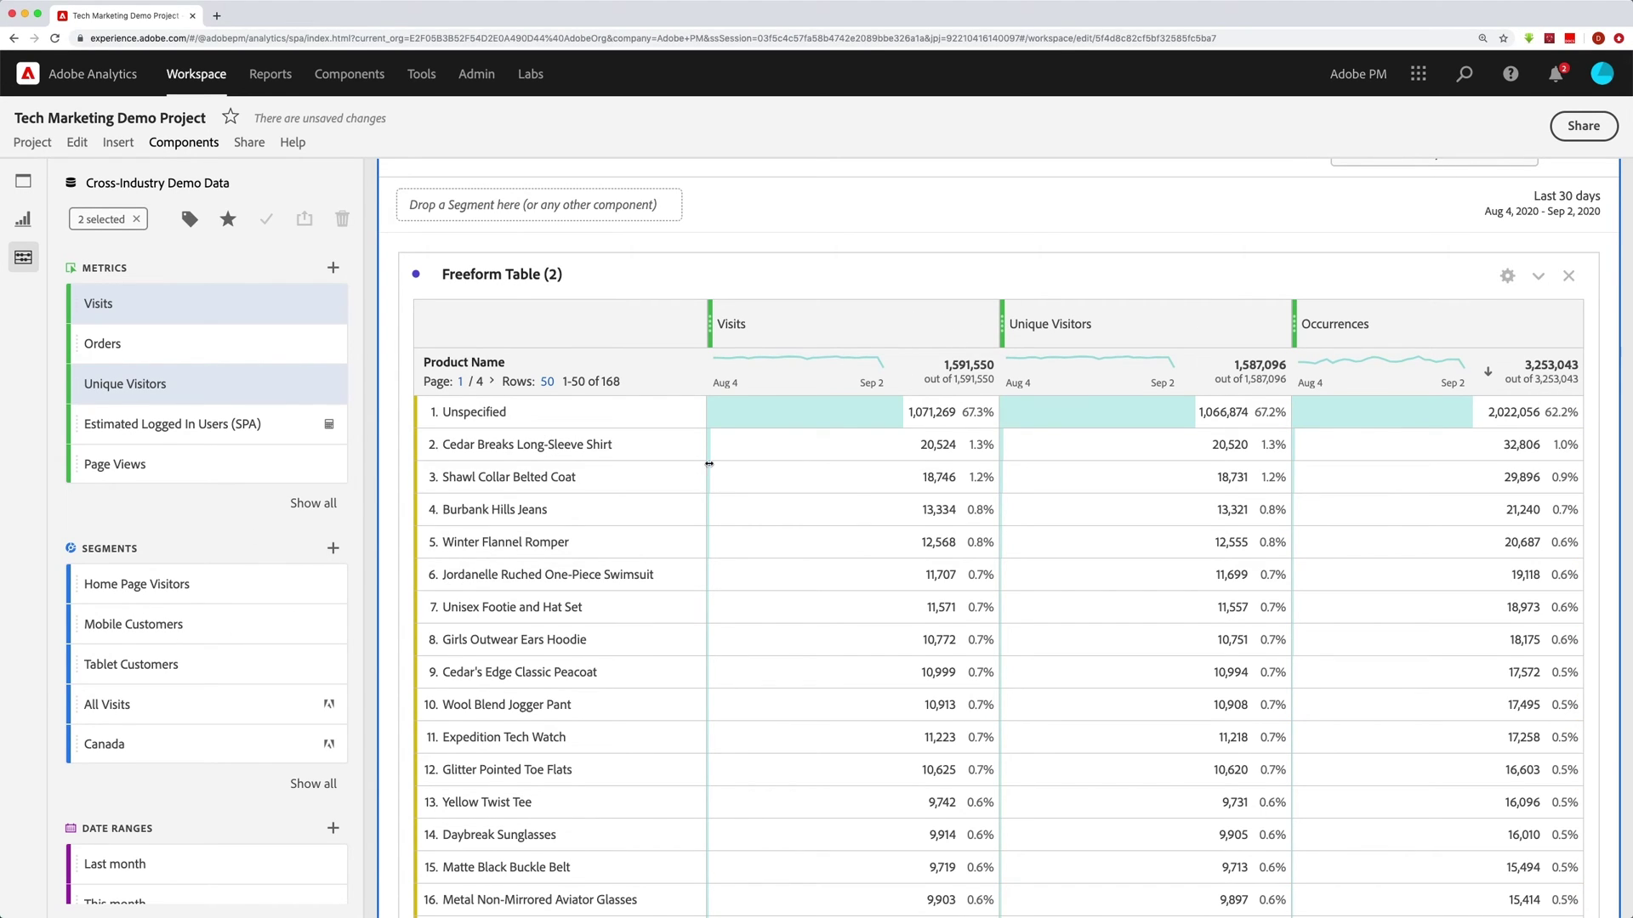
Break the Visits column down by the Home Page Visitors and Mobile Customers segments placed beneath it.
left_click(117, 585)
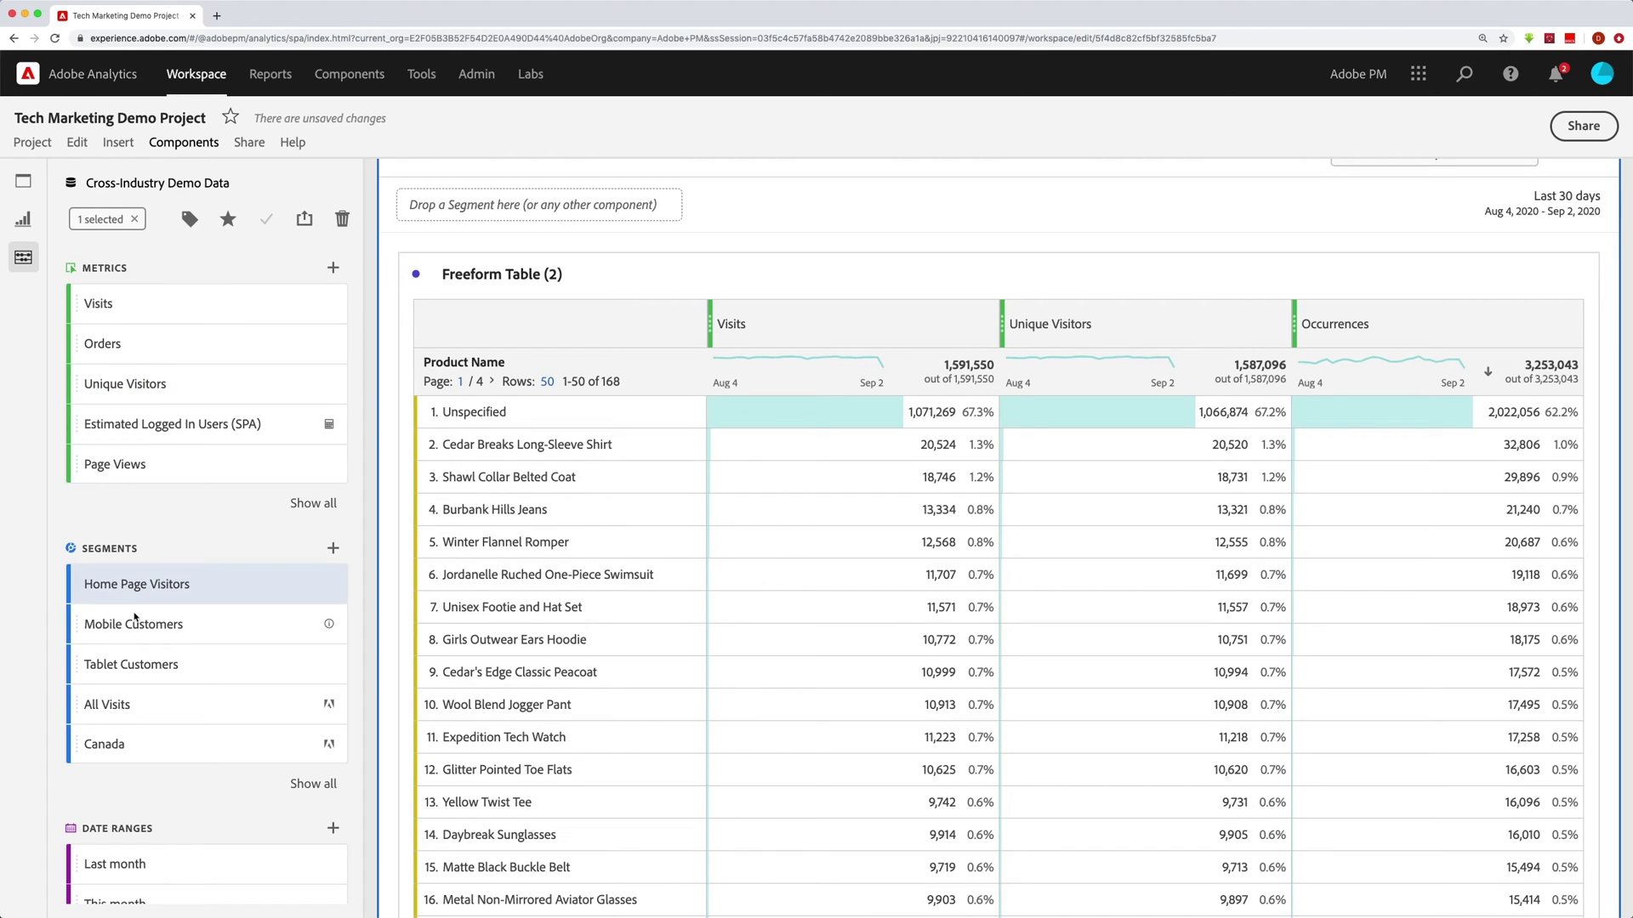
left_click(136, 625, "shift")
left_click_drag(122, 616, 801, 342)
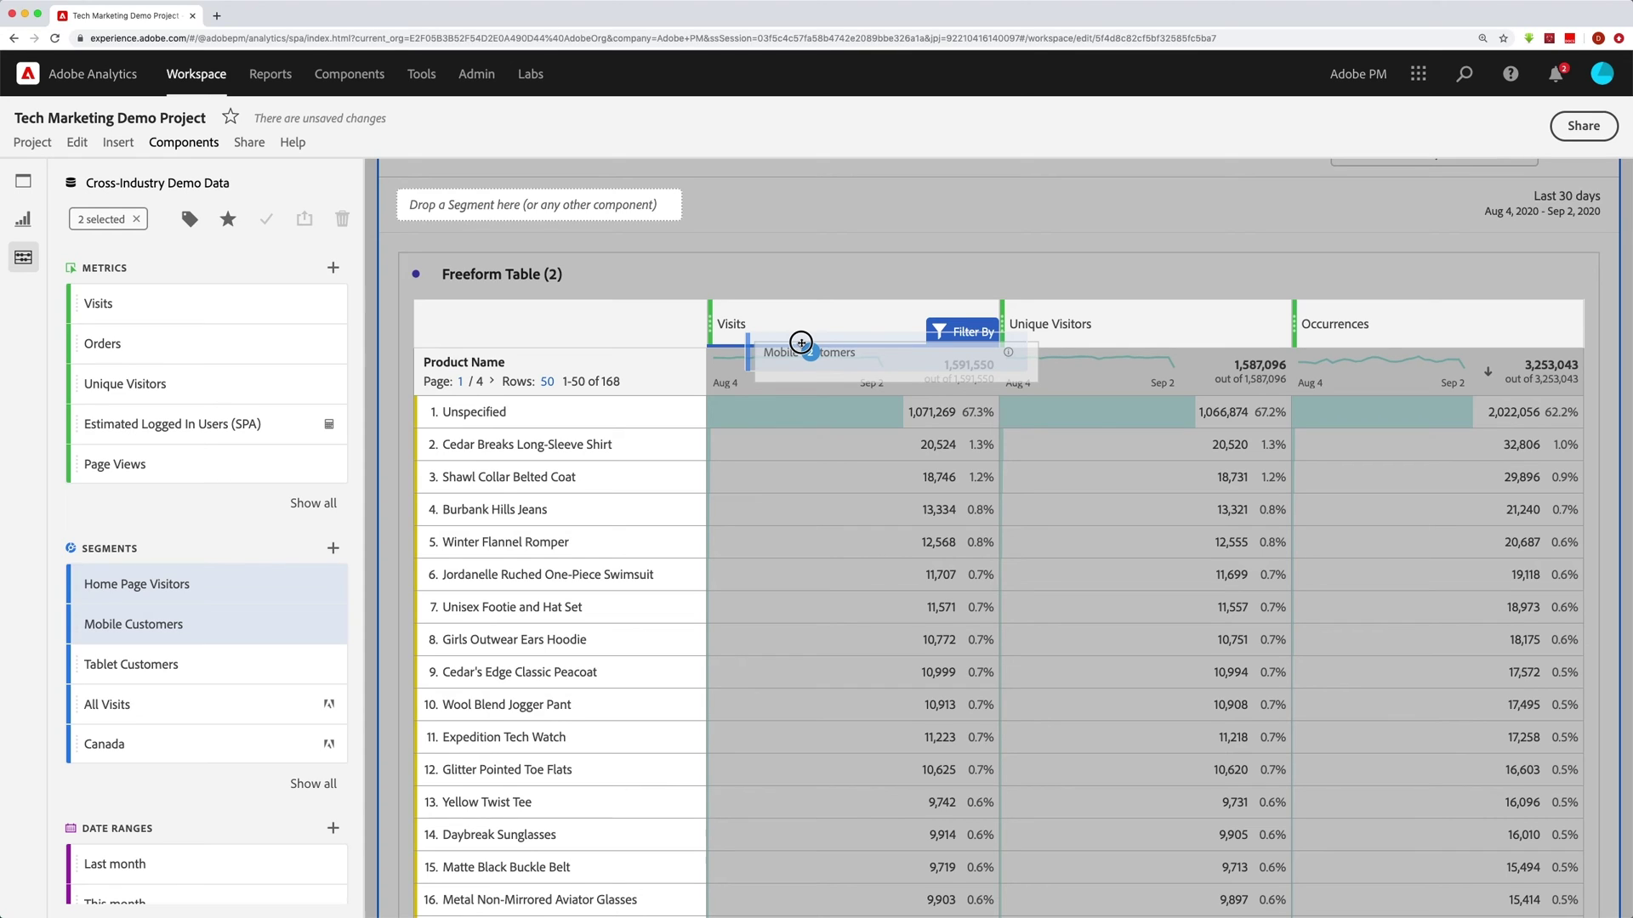
left_click_drag(801, 343, 800, 347)
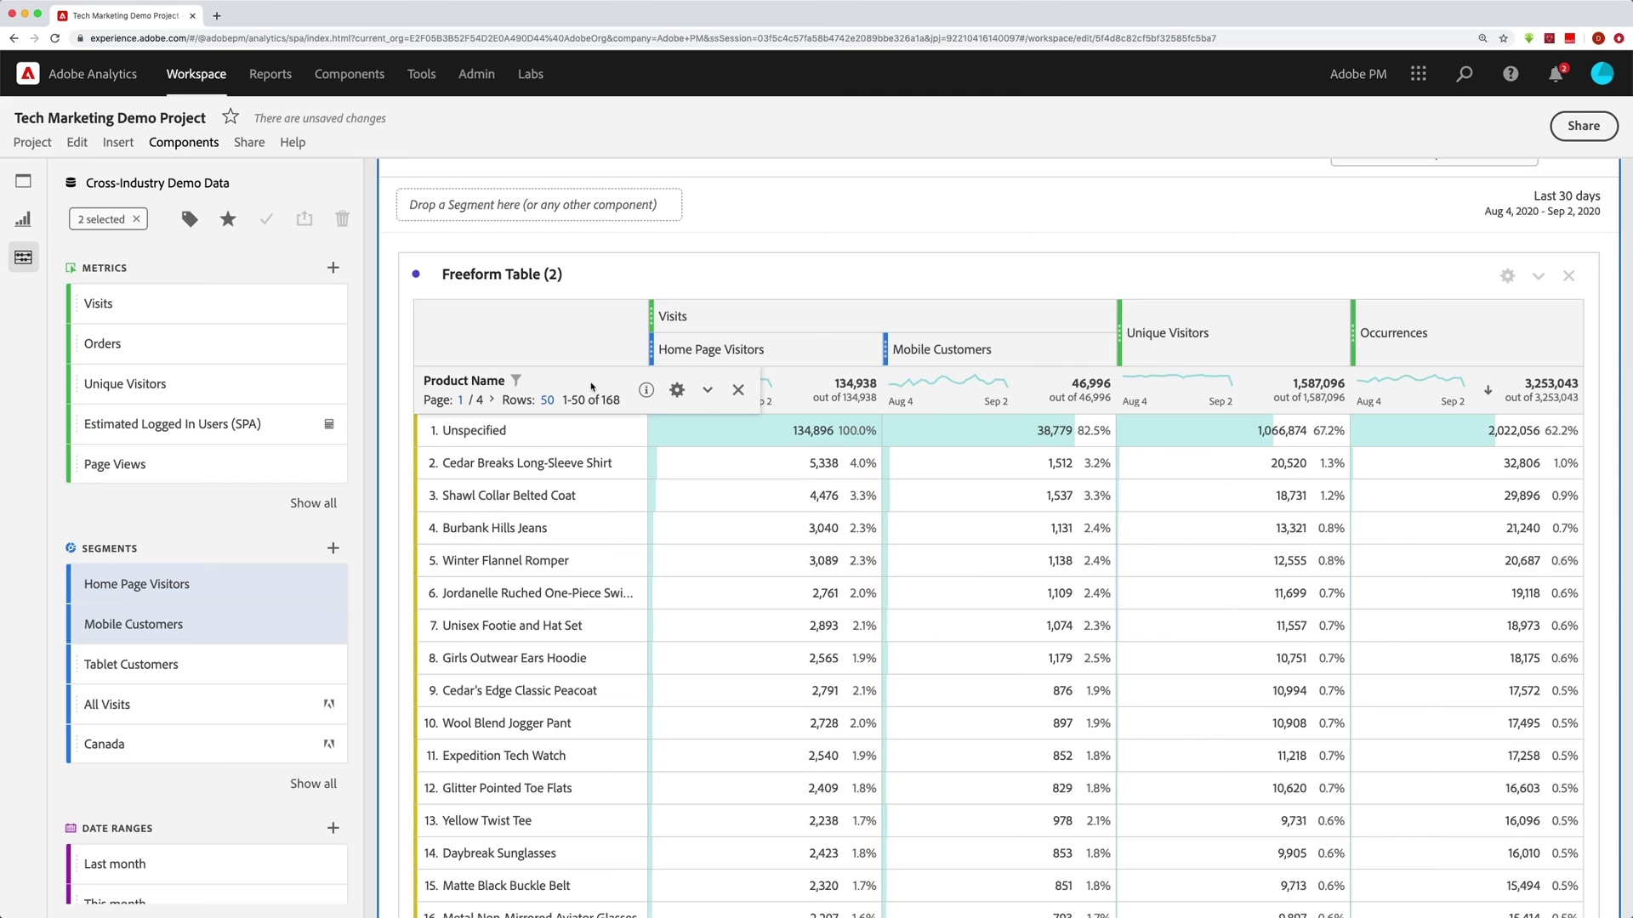
Apply the Tablet Customers segment above both the Unique Visitors and Occurrences columns at once.
scroll(142, 580, "down", 1)
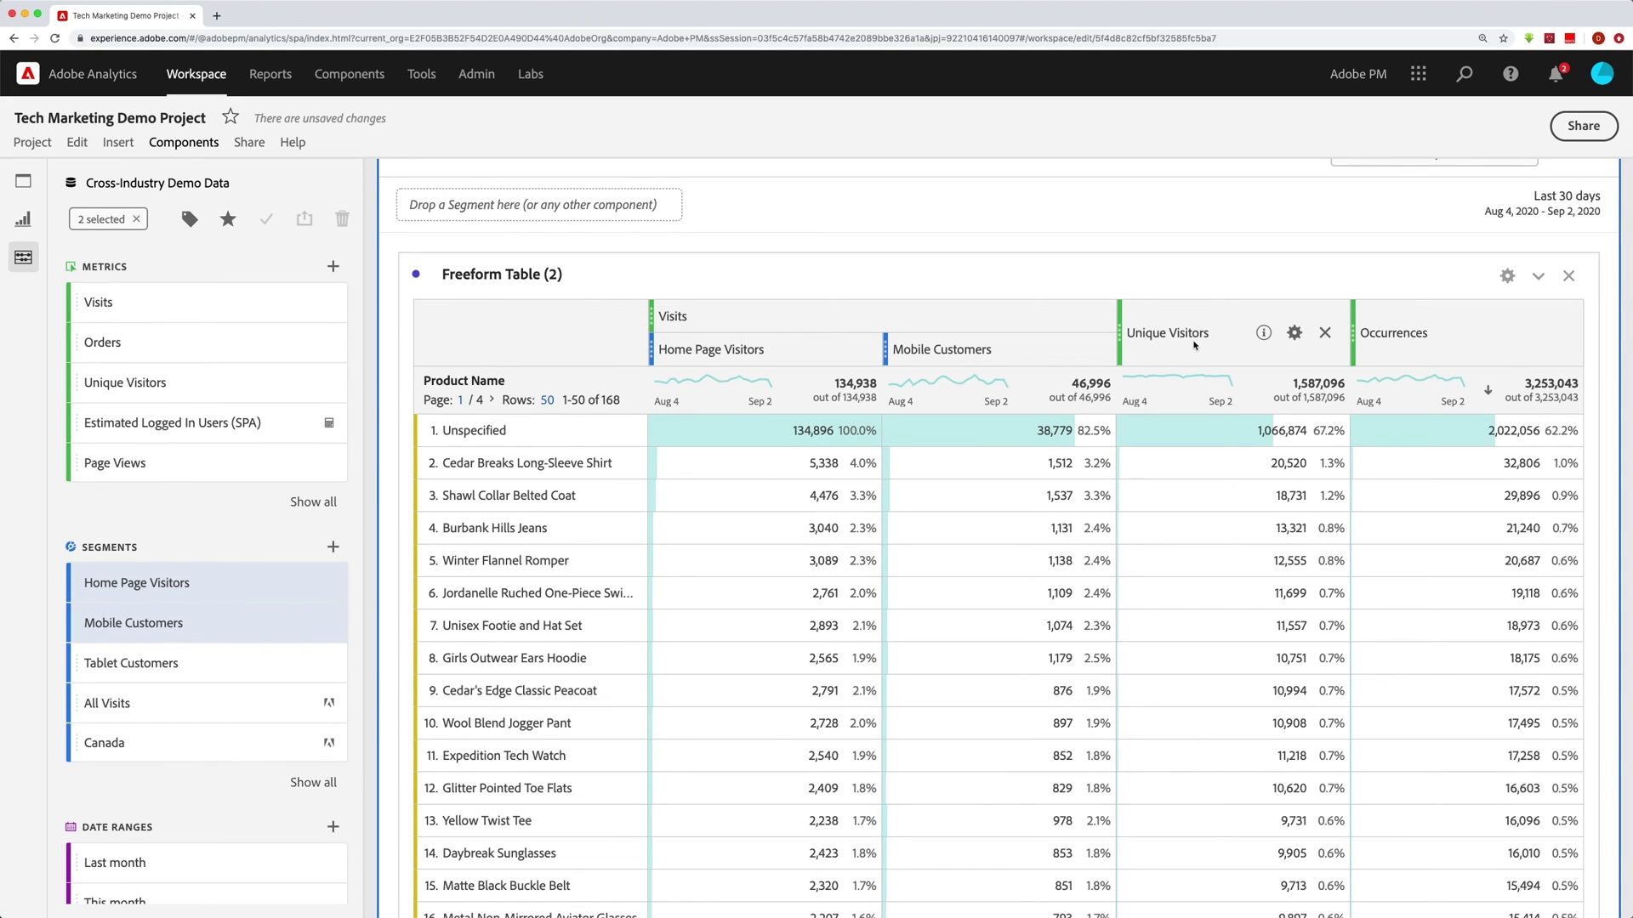
scroll(1193, 344, "up", 1)
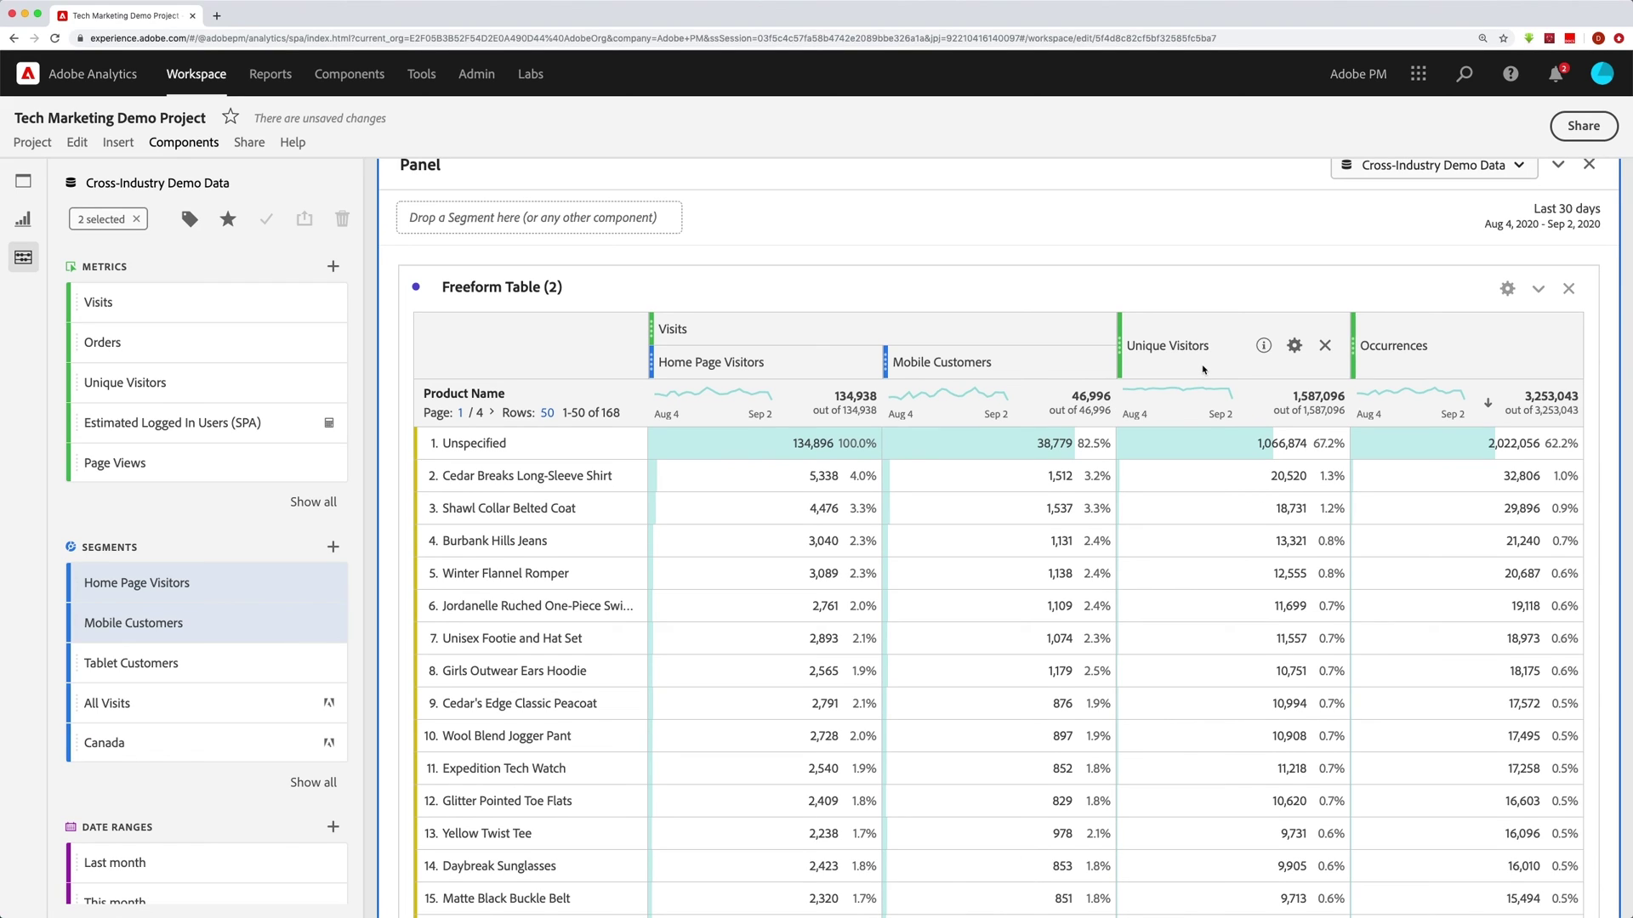
left_click(1197, 366)
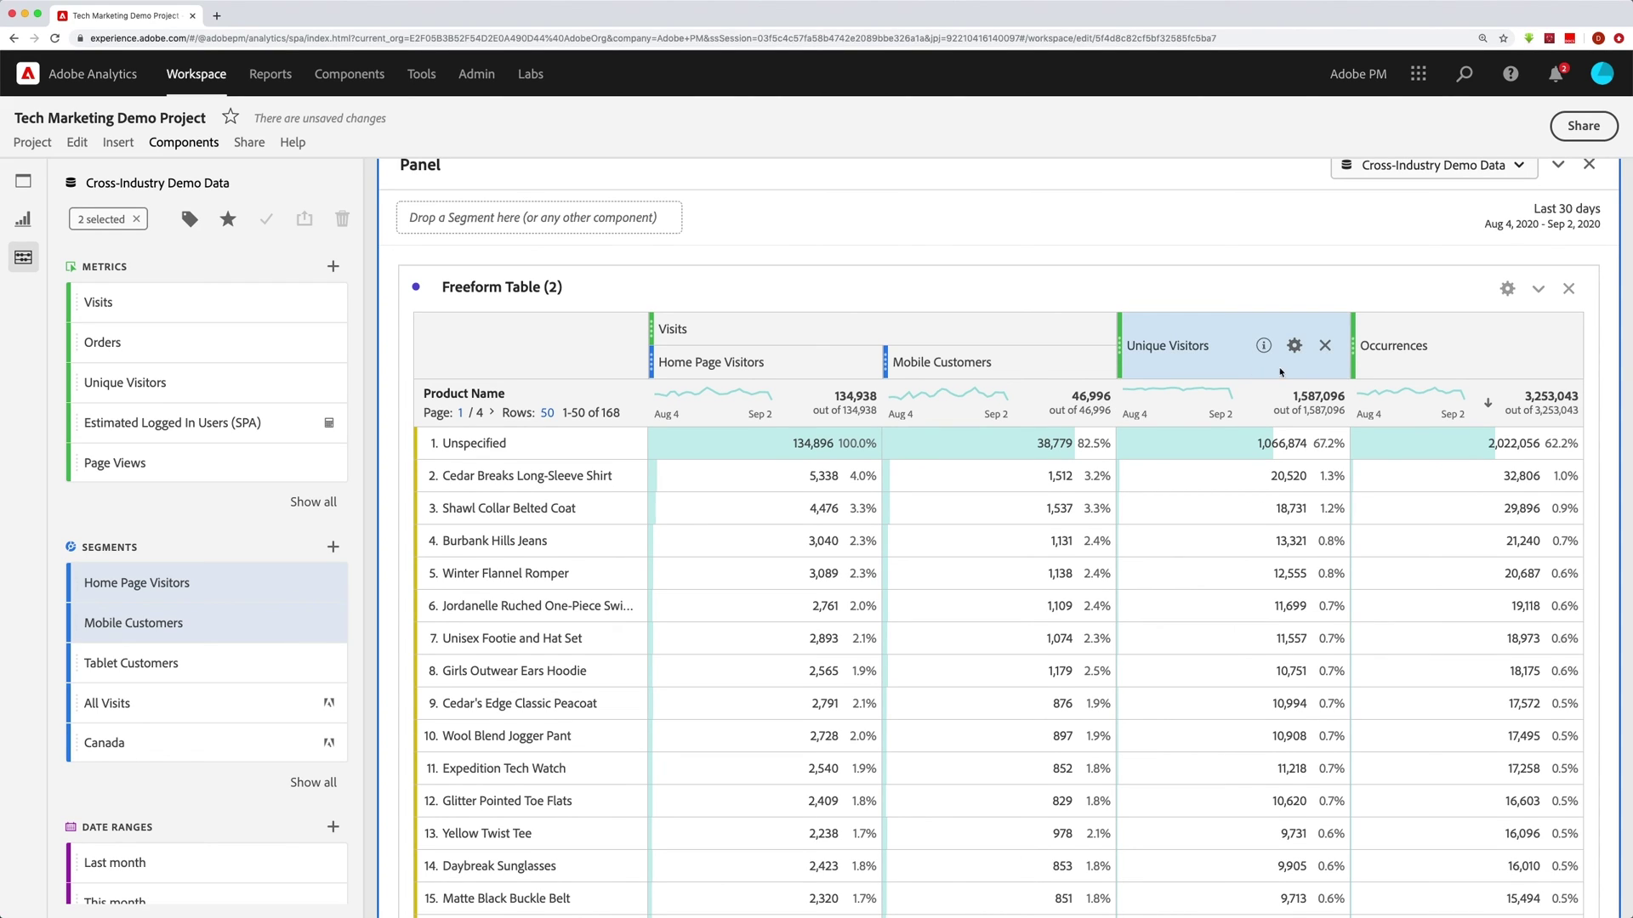
left_click(1450, 357, "shift")
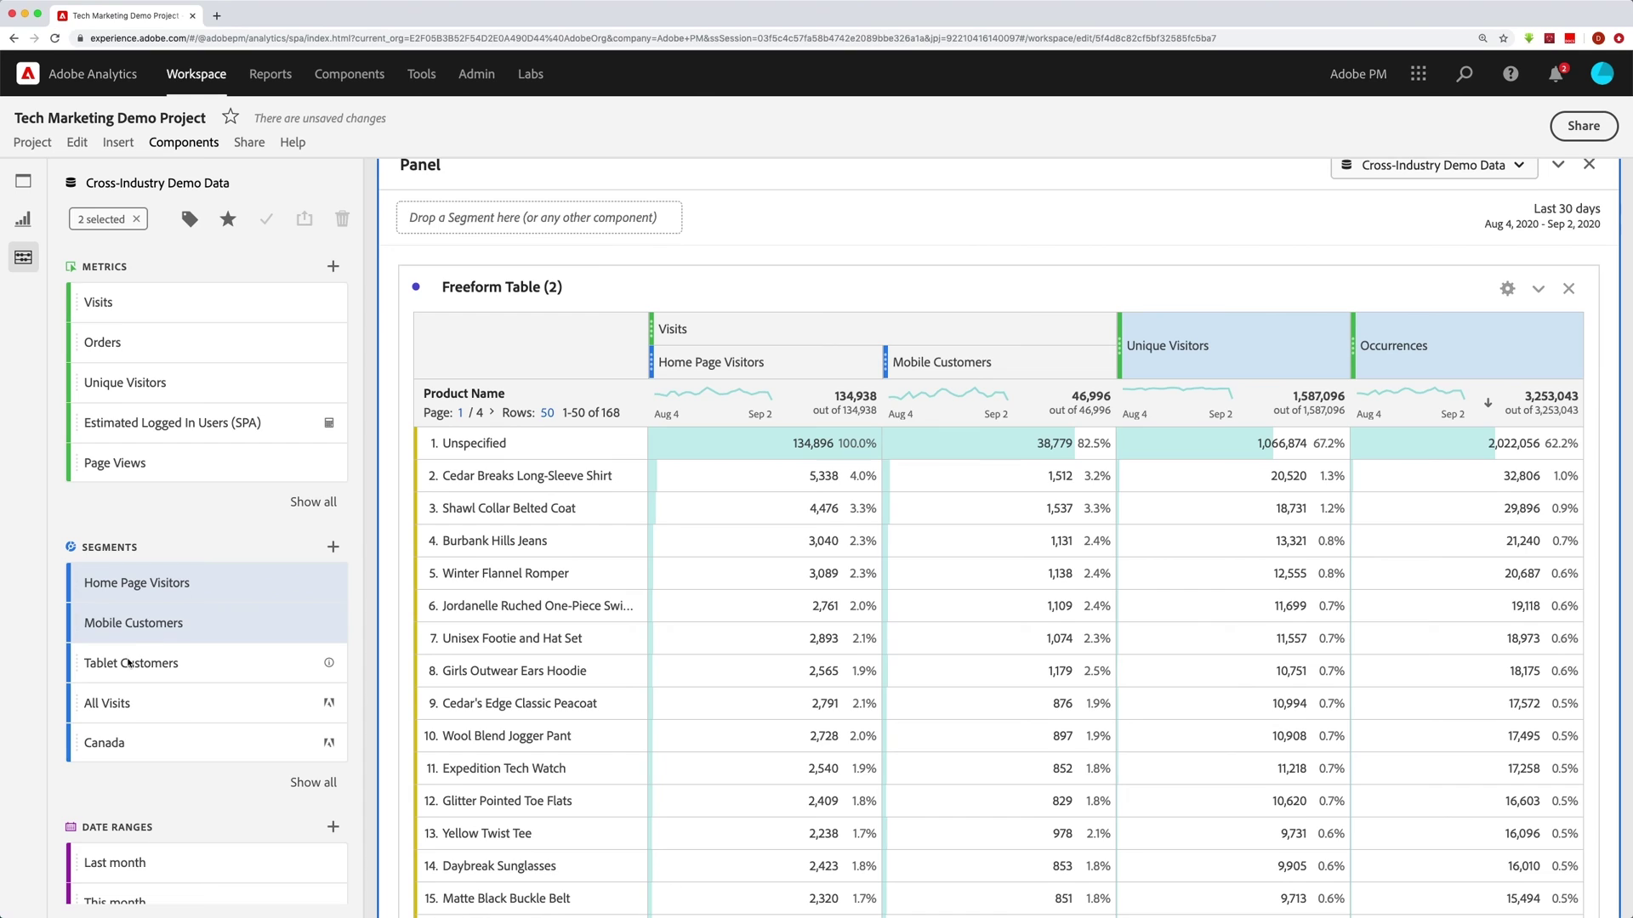
left_click_drag(132, 662, 1318, 321)
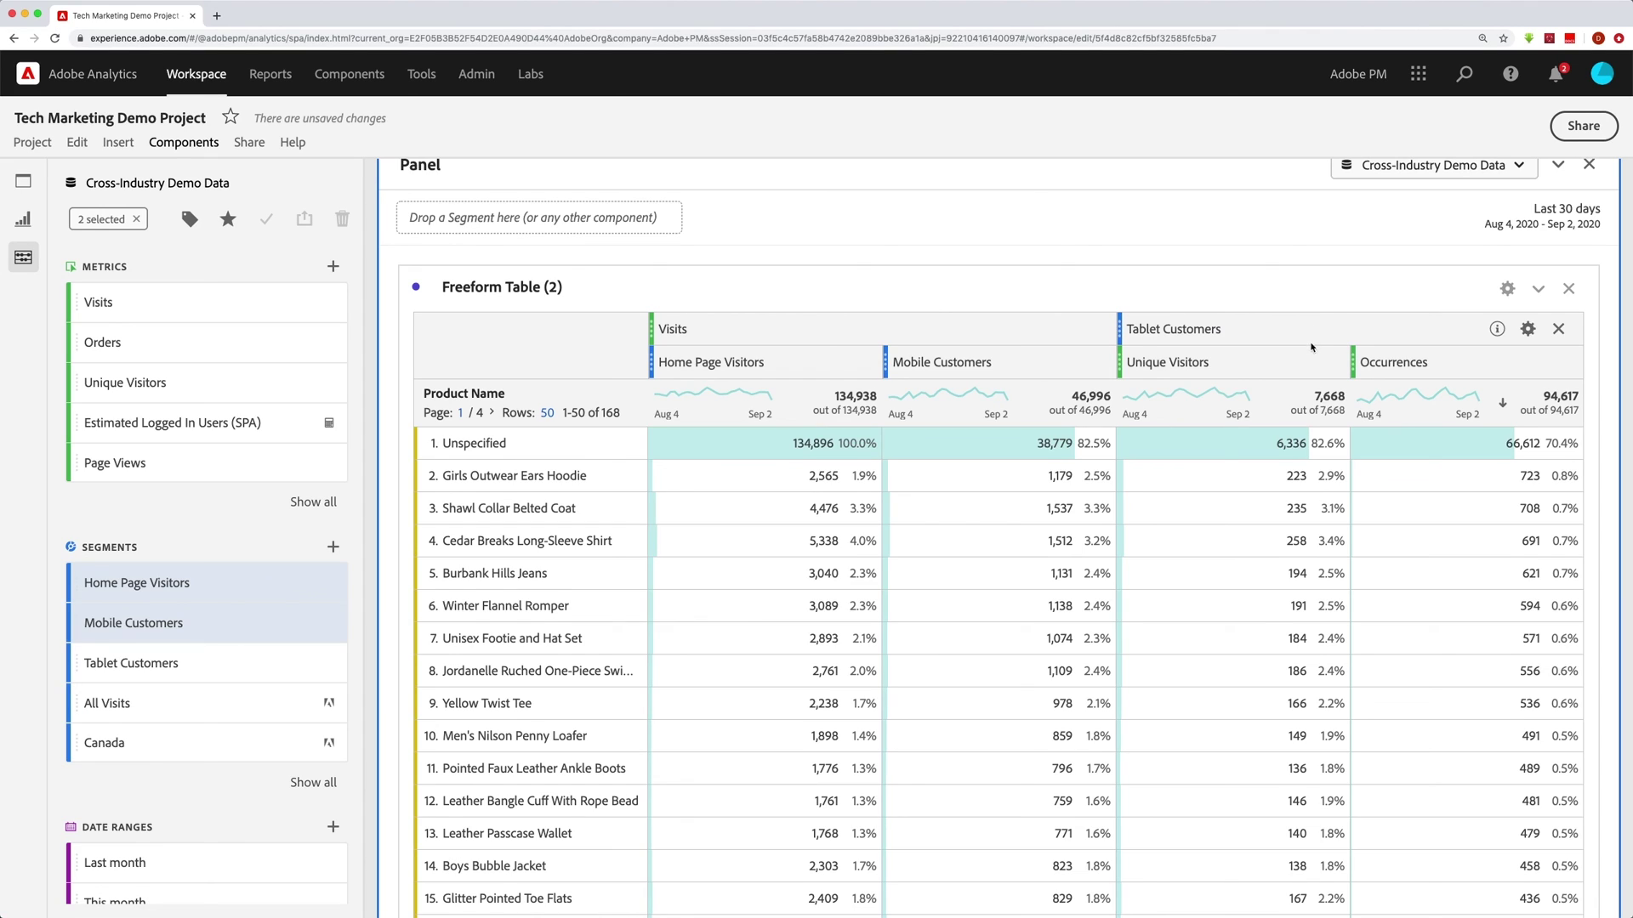